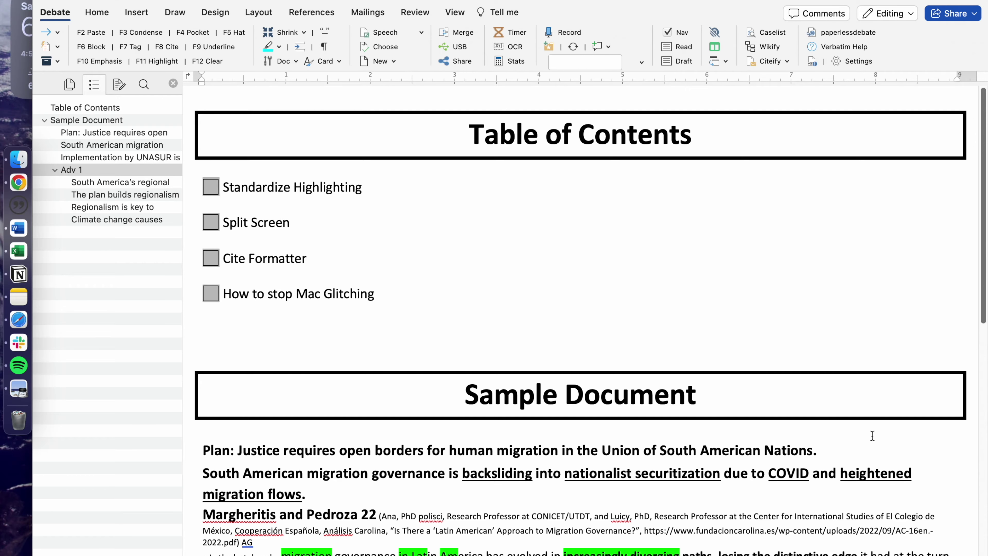
Select the cards from the lower part of the document up through the Owen-Burge 22 card.
{"action": "scroll", "coordinate": [872, 436], "scroll_direction": "down", "scroll_amount": 20}
{"action": "scroll", "coordinate": [872, 431], "scroll_direction": "down", "scroll_amount": 20}
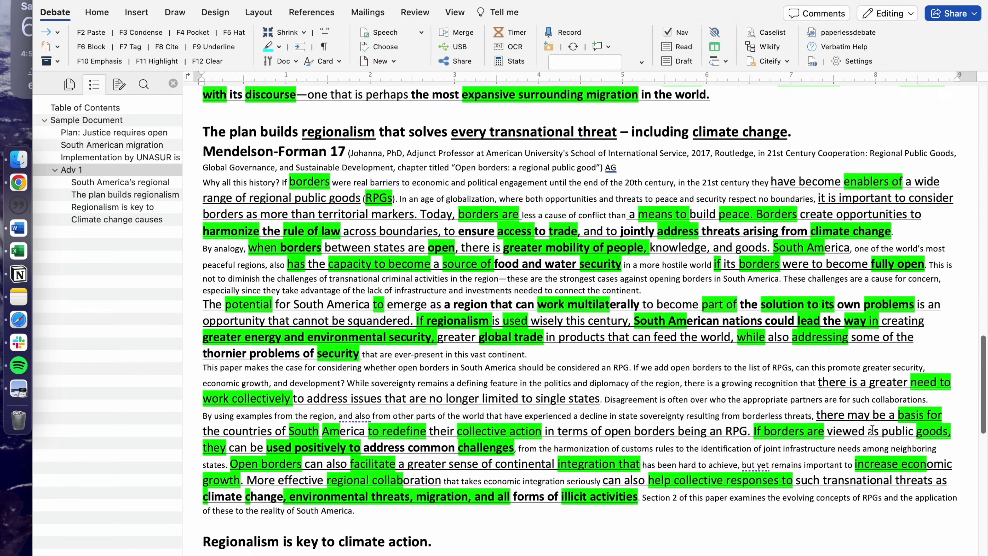
{"action": "scroll", "coordinate": [872, 430], "scroll_direction": "down", "scroll_amount": 15}
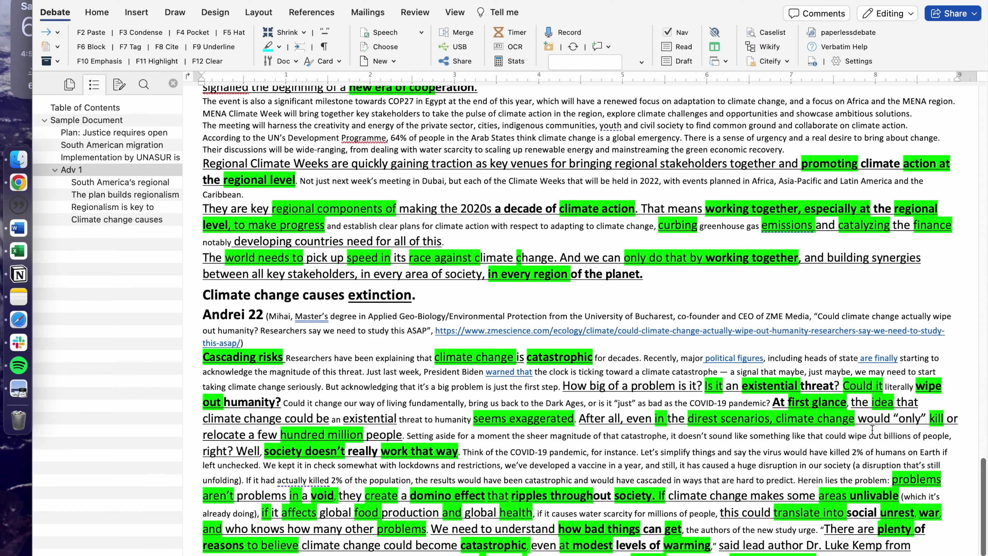
{"action": "scroll", "coordinate": [538, 400], "scroll_direction": "down", "scroll_amount": 5}
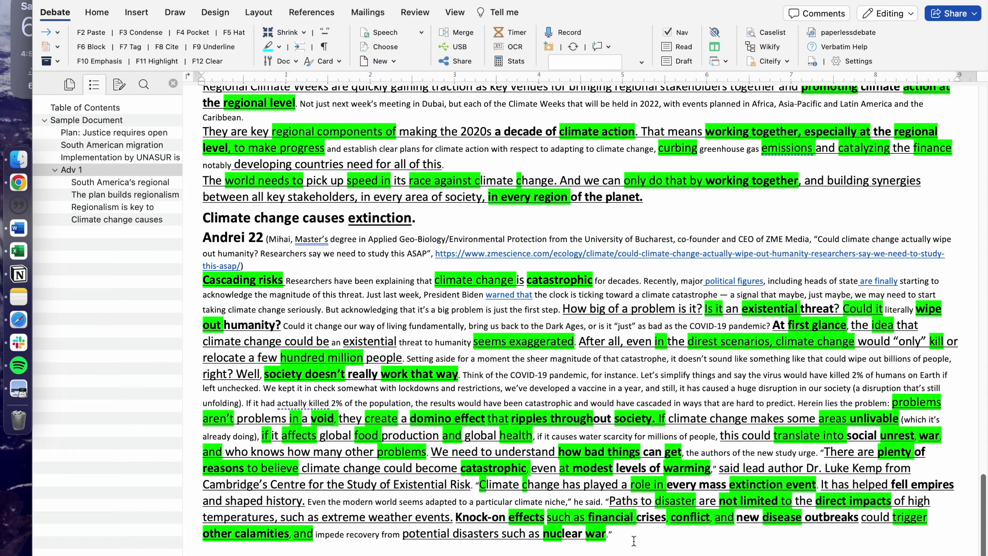
{"action": "left_click_drag", "start_coordinate": [634, 541], "coordinate": [202, 218]}
{"action": "scroll", "coordinate": [665, 404], "scroll_direction": "up", "scroll_amount": 13}
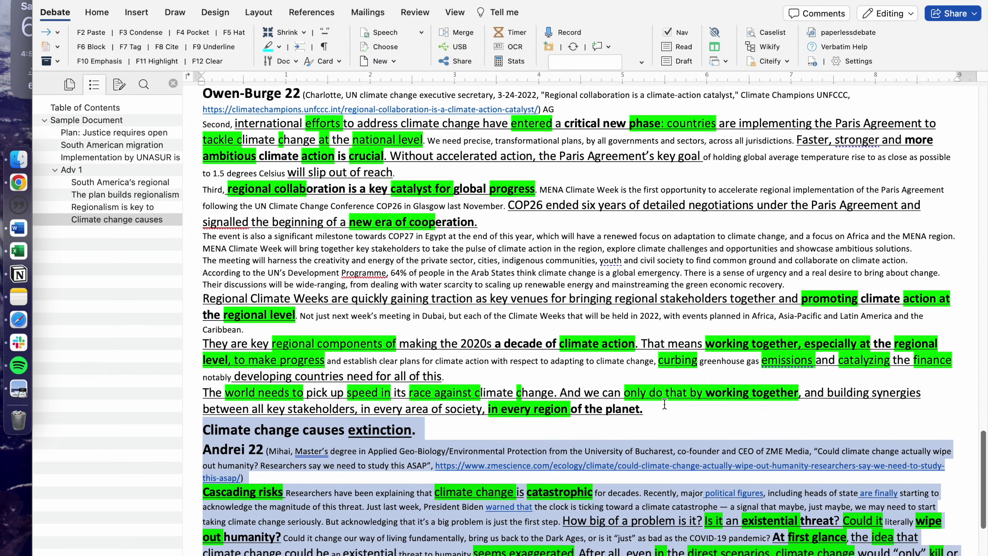
{"action": "left_click", "coordinate": [203, 95], "text": "shift"}
{"action": "scroll", "coordinate": [306, 190], "scroll_direction": "up", "scroll_amount": 8}
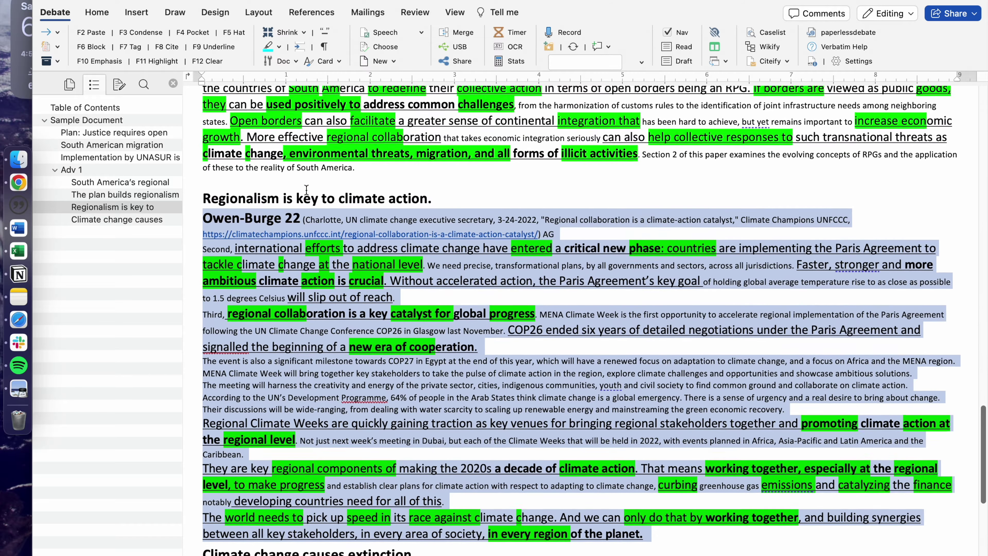
{"action": "scroll", "coordinate": [307, 189], "scroll_direction": "up", "scroll_amount": 5}
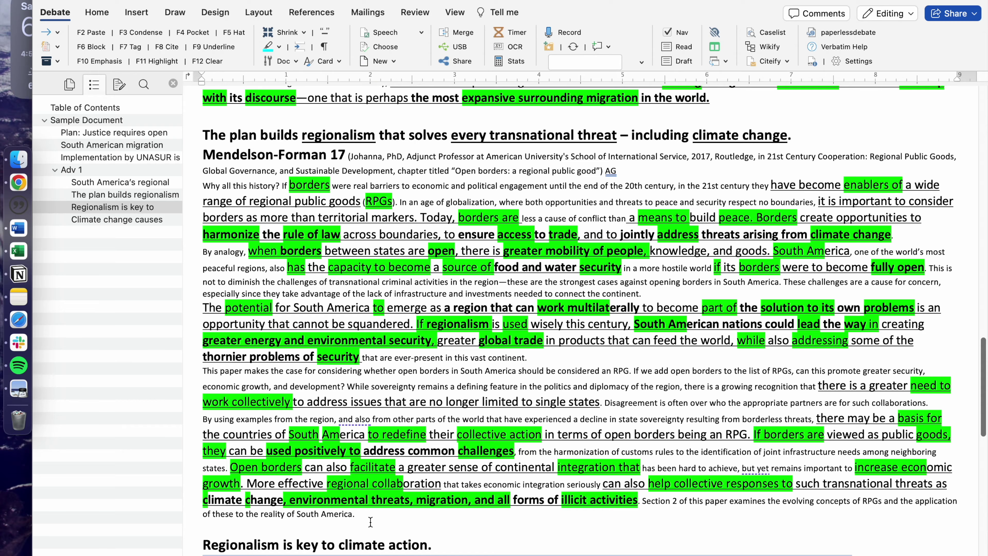
{"action": "scroll", "coordinate": [417, 214], "scroll_direction": "up", "scroll_amount": 15}
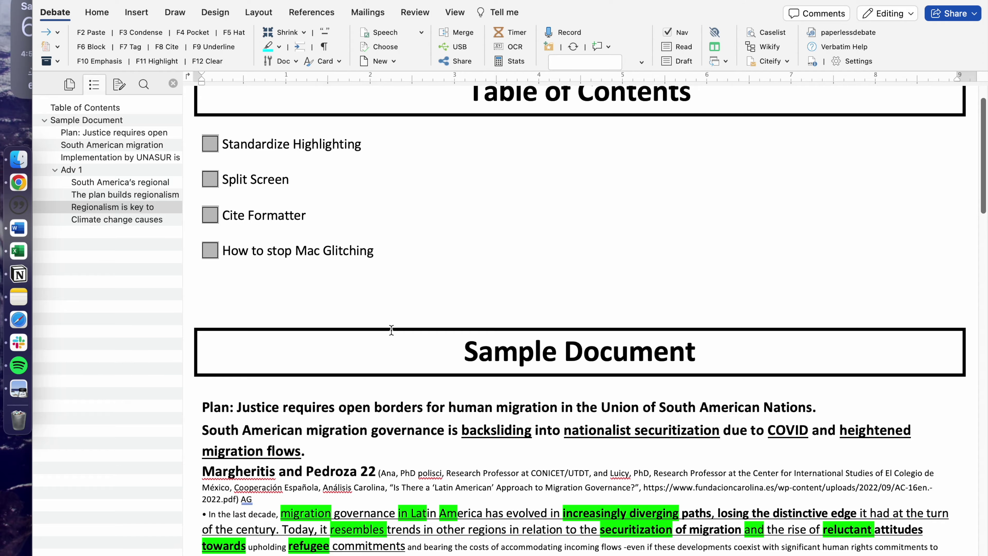
{"action": "scroll", "coordinate": [395, 185], "scroll_direction": "up", "scroll_amount": 2}
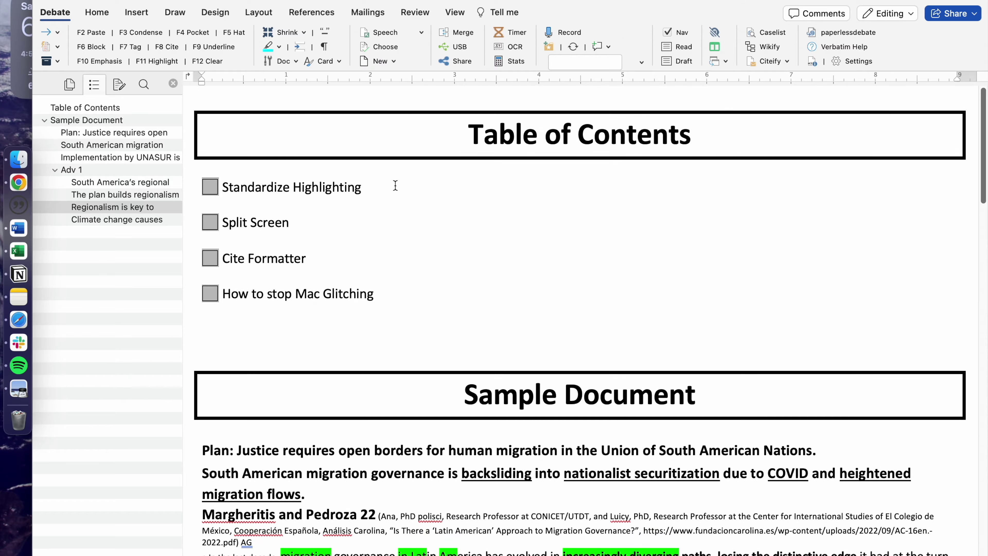
{"action": "scroll", "coordinate": [365, 322], "scroll_direction": "down", "scroll_amount": 10}
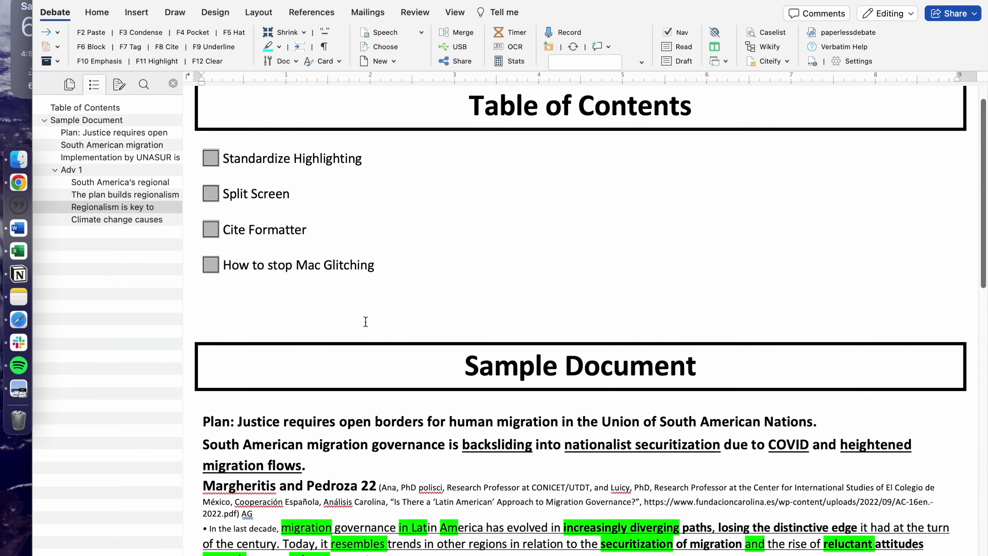
{"action": "scroll", "coordinate": [366, 322], "scroll_direction": "up", "scroll_amount": 10}
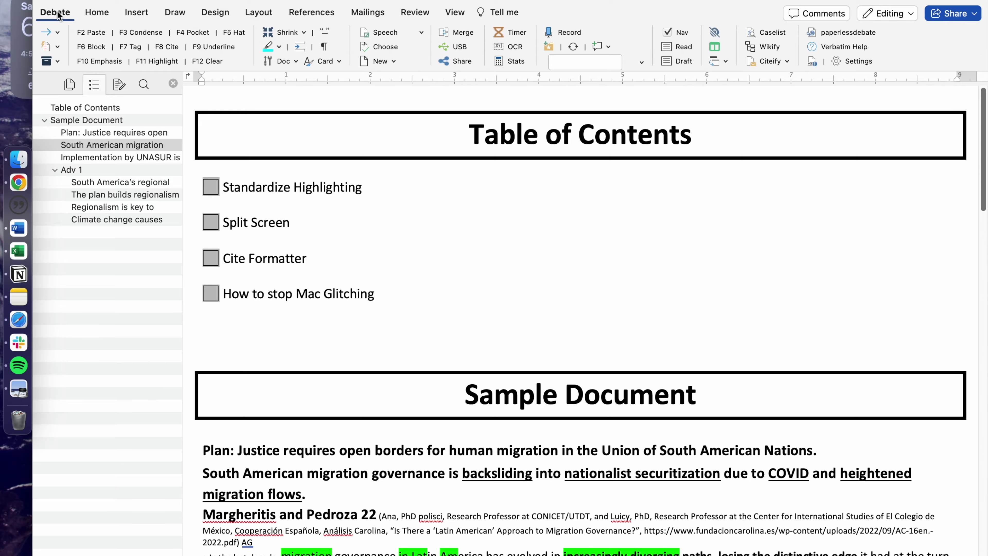
Set the highlighter to turquoise and standardize all highlighting to that colour.
{"action": "left_click", "coordinate": [279, 47]}
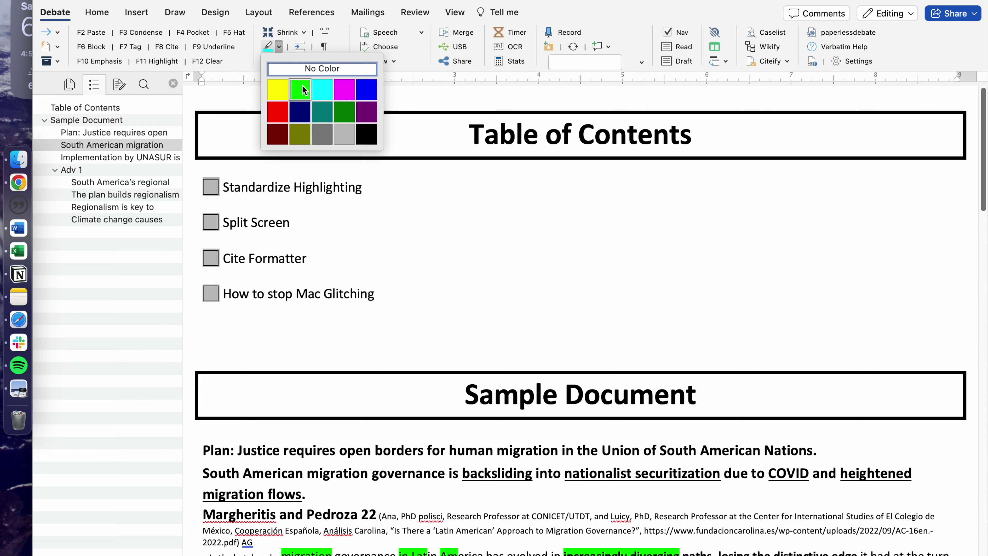
{"action": "left_click", "coordinate": [322, 87]}
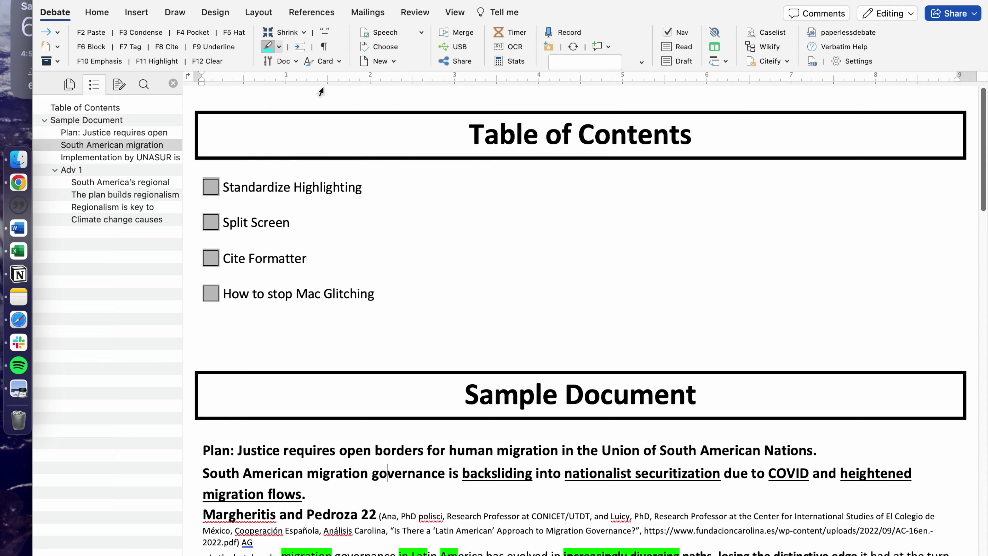
{"action": "left_click", "coordinate": [339, 61]}
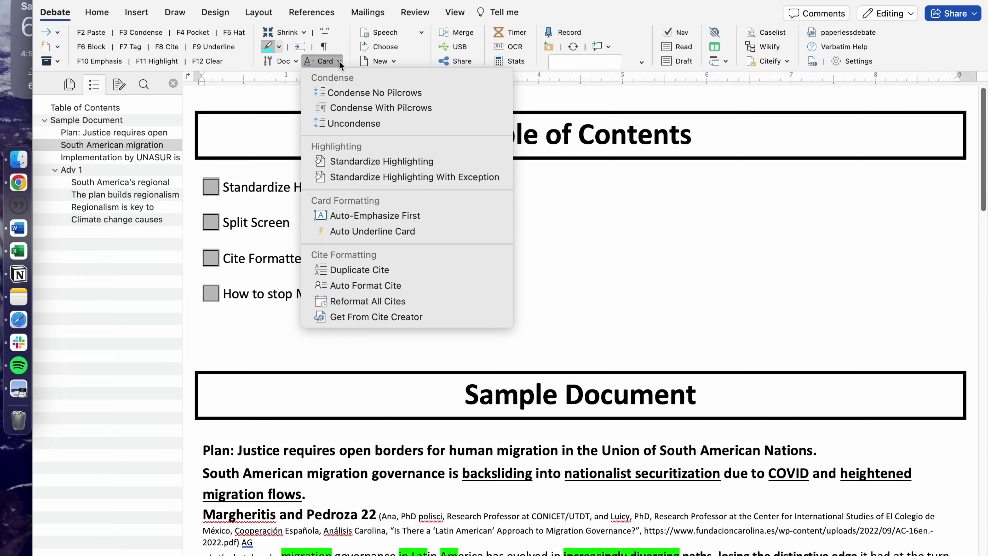
{"action": "left_click", "coordinate": [337, 161]}
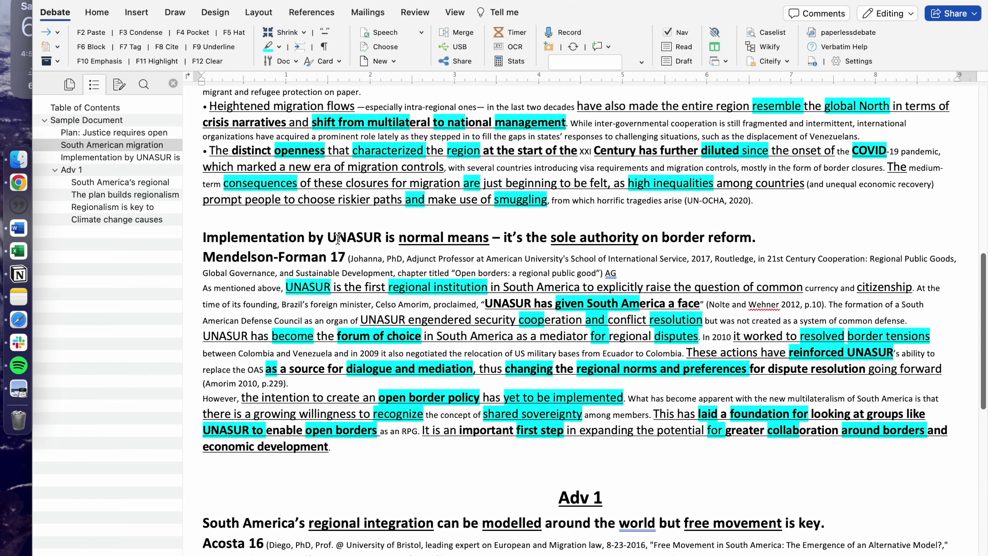
Scroll down through the cards to review the turquoise highlighting.
{"action": "scroll", "coordinate": [340, 243], "scroll_direction": "down", "scroll_amount": 8}
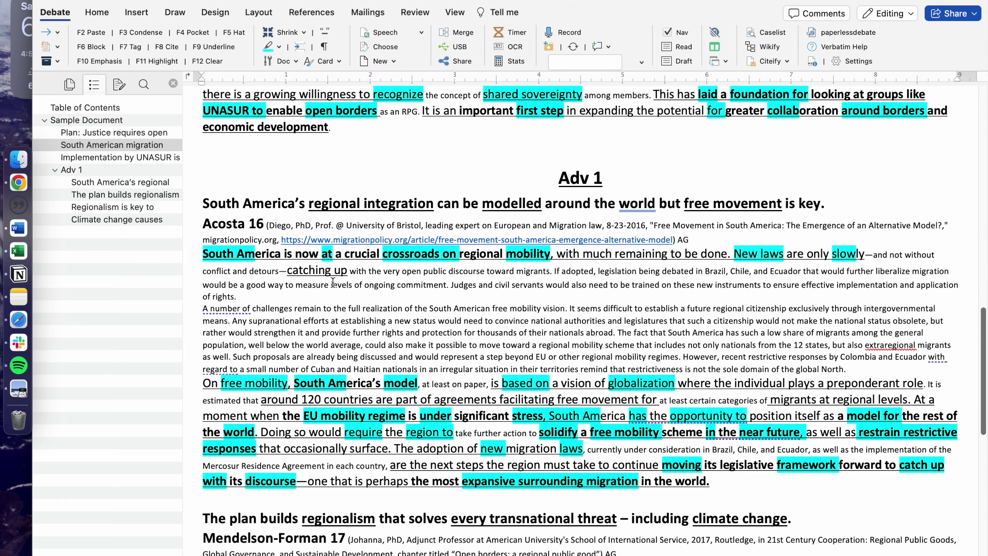
{"action": "scroll", "coordinate": [334, 269], "scroll_direction": "down", "scroll_amount": 1}
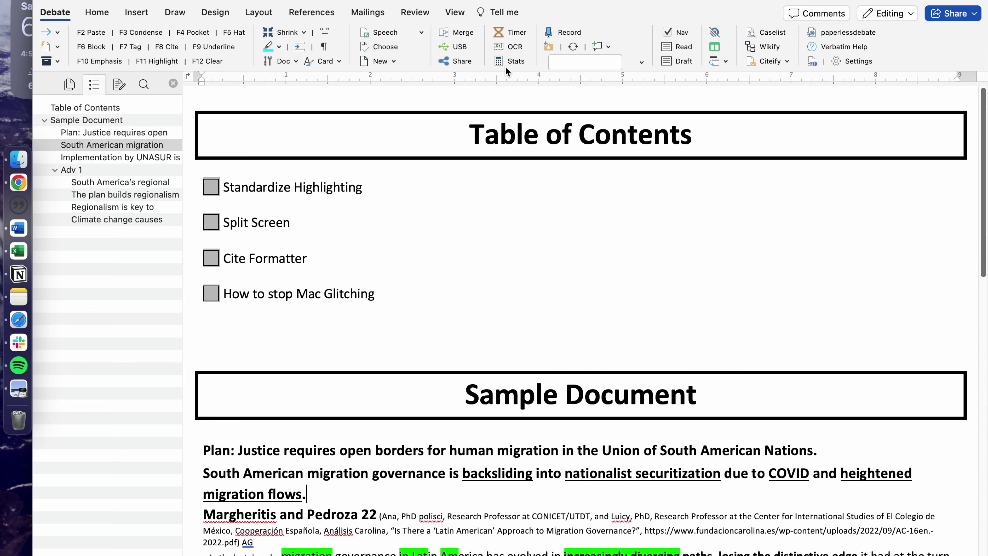
Fit Word into the left half with Split Screen, restore full screen, then switch to OpenCaselist.
{"action": "left_click_drag", "start_coordinate": [985, 341], "coordinate": [518, 109]}
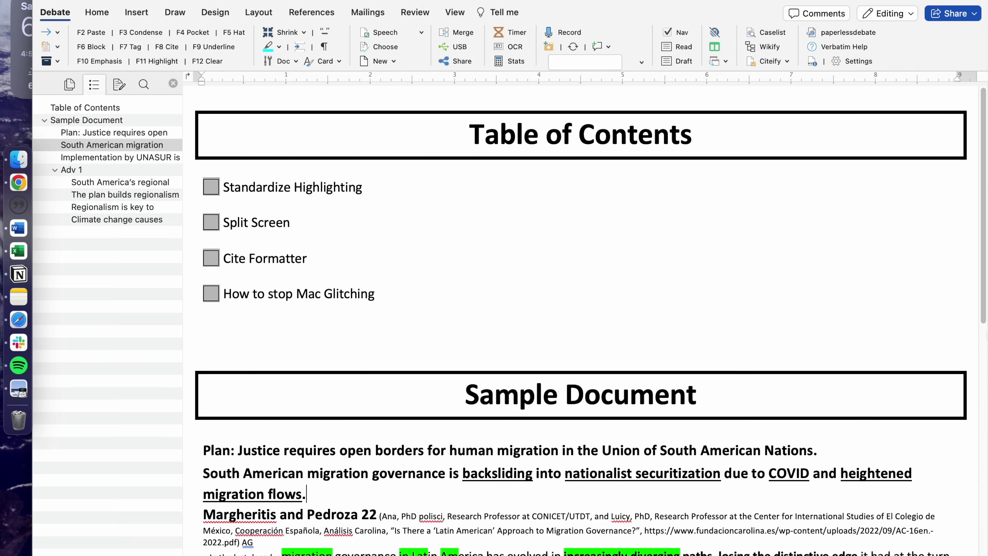
{"action": "left_click", "coordinate": [714, 47]}
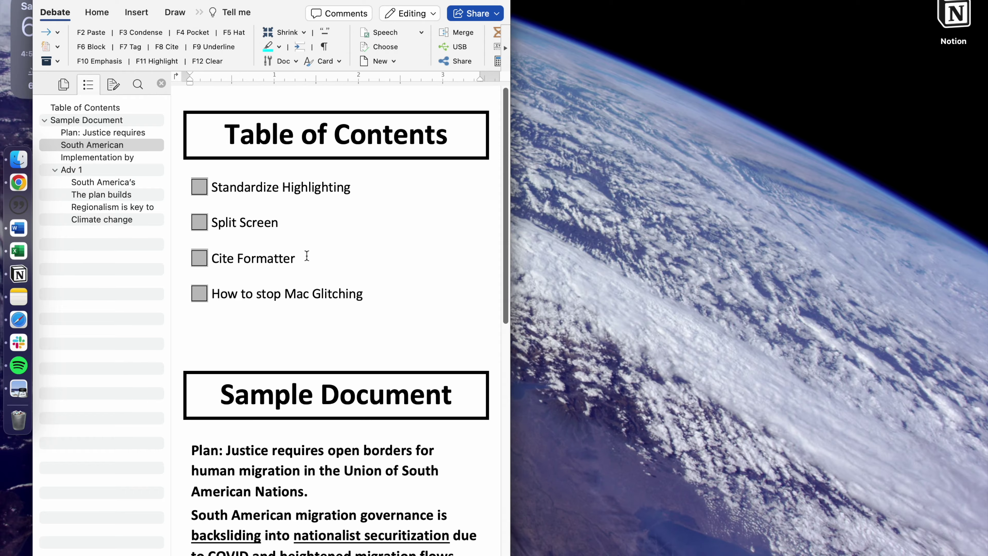
{"action": "key", "text": "ctrl+alt+Return"}
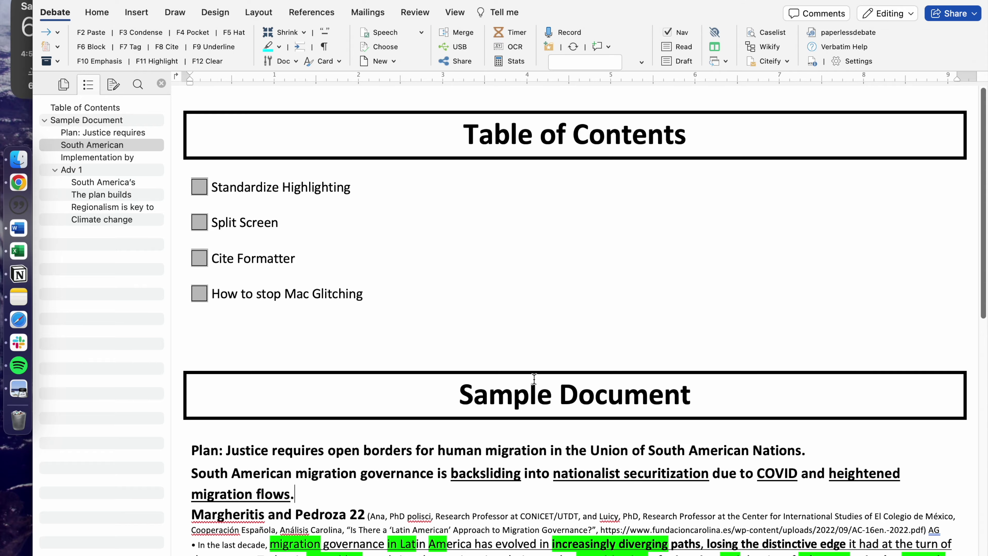
{"action": "key", "text": "ctrl+Right"}
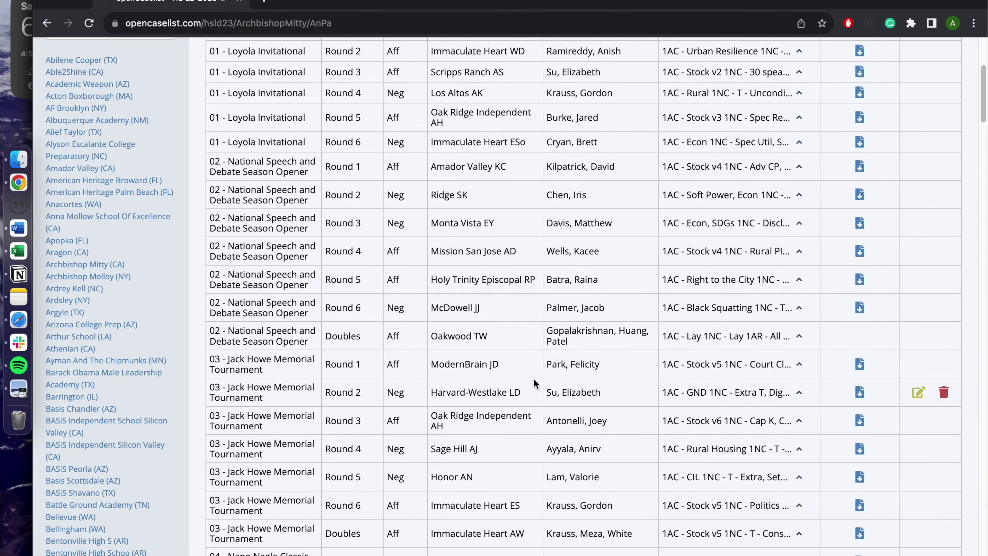
Select the cite titles down to NovDec - AC - Coal and expand both Circuit Debater cites.
{"action": "scroll", "coordinate": [534, 379], "scroll_direction": "down", "scroll_amount": 15}
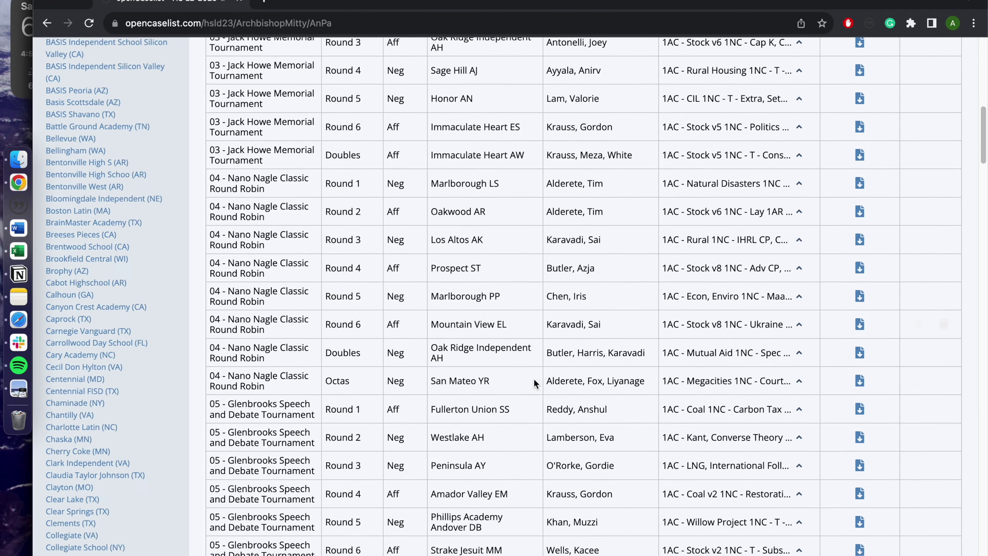
{"action": "scroll", "coordinate": [533, 383], "scroll_direction": "down", "scroll_amount": 3}
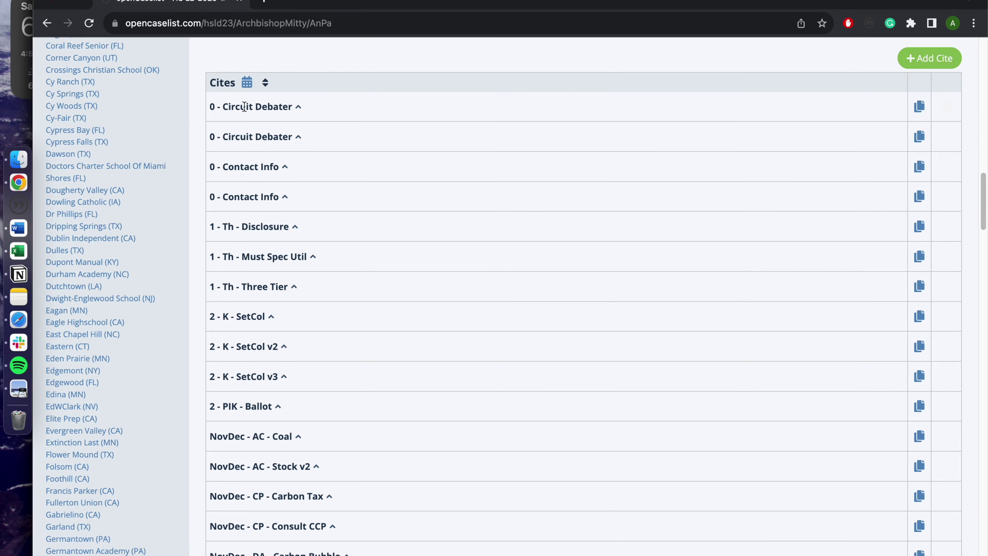
{"action": "left_click_drag", "start_coordinate": [213, 107], "coordinate": [292, 137]}
{"action": "left_click_drag", "start_coordinate": [299, 245], "coordinate": [396, 455]}
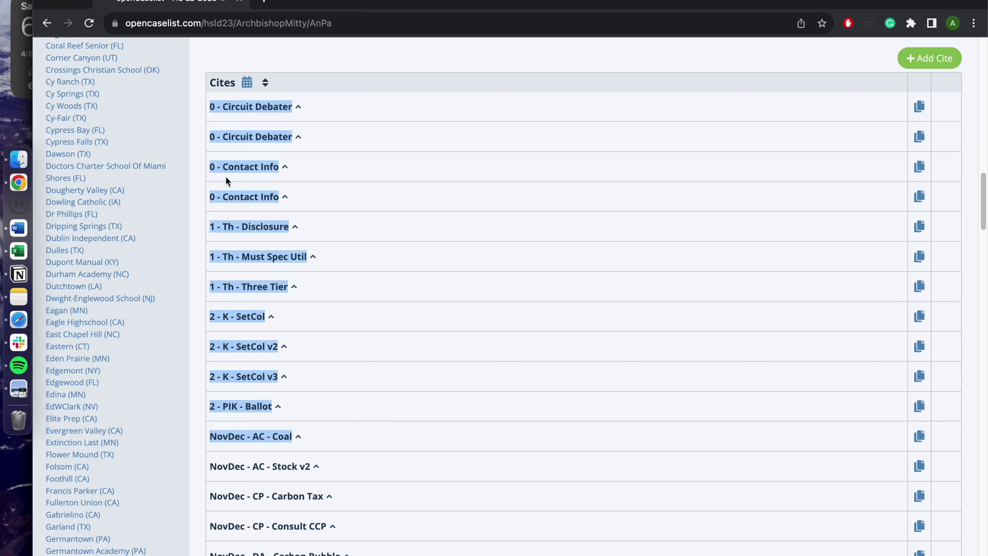
{"action": "left_click", "coordinate": [211, 105]}
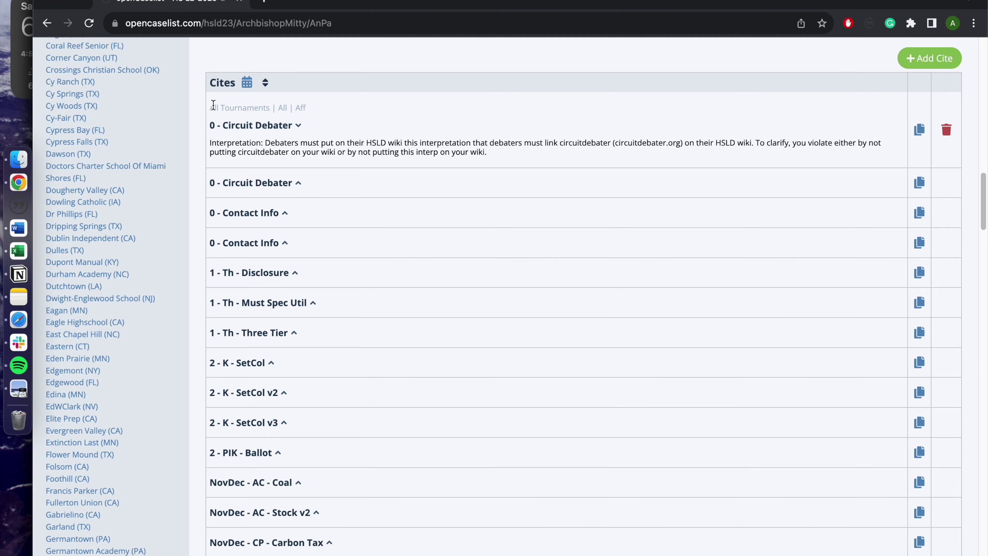
{"action": "left_click", "coordinate": [298, 183]}
Select and review the Goodkind card, the Bove cite, and the divestment tag lines.
{"action": "scroll", "coordinate": [347, 443], "scroll_direction": "down", "scroll_amount": 12}
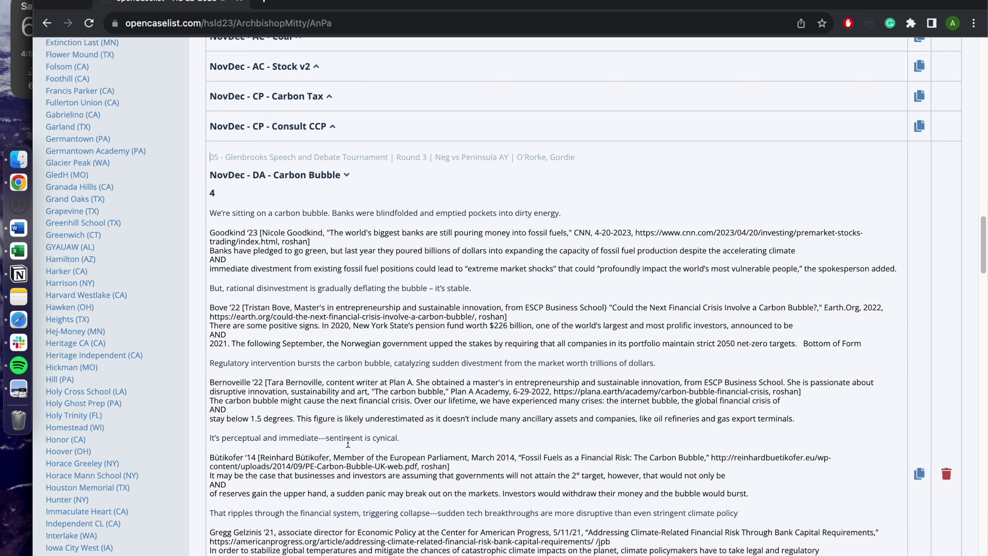
{"action": "left_click_drag", "start_coordinate": [211, 231], "coordinate": [479, 293]}
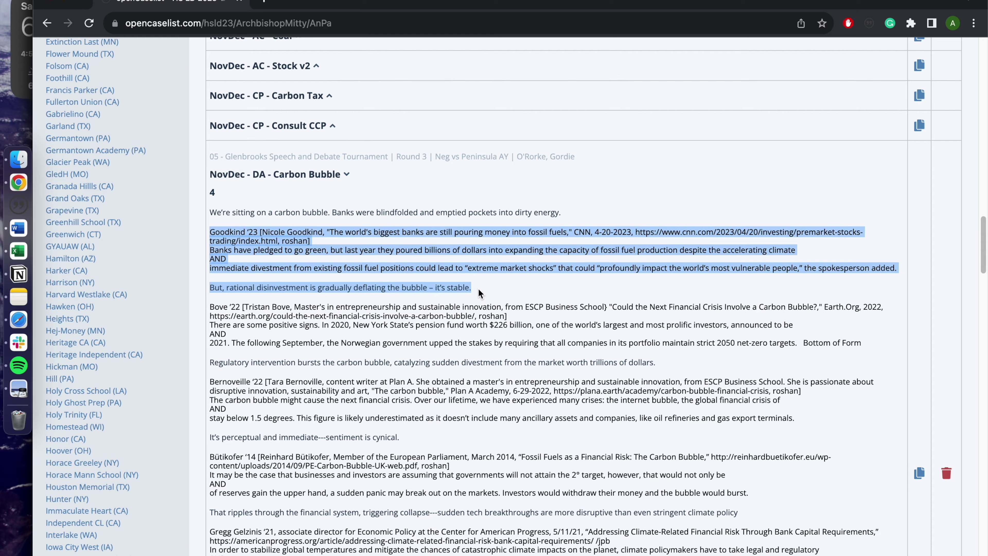
{"action": "scroll", "coordinate": [479, 293], "scroll_direction": "down", "scroll_amount": 2}
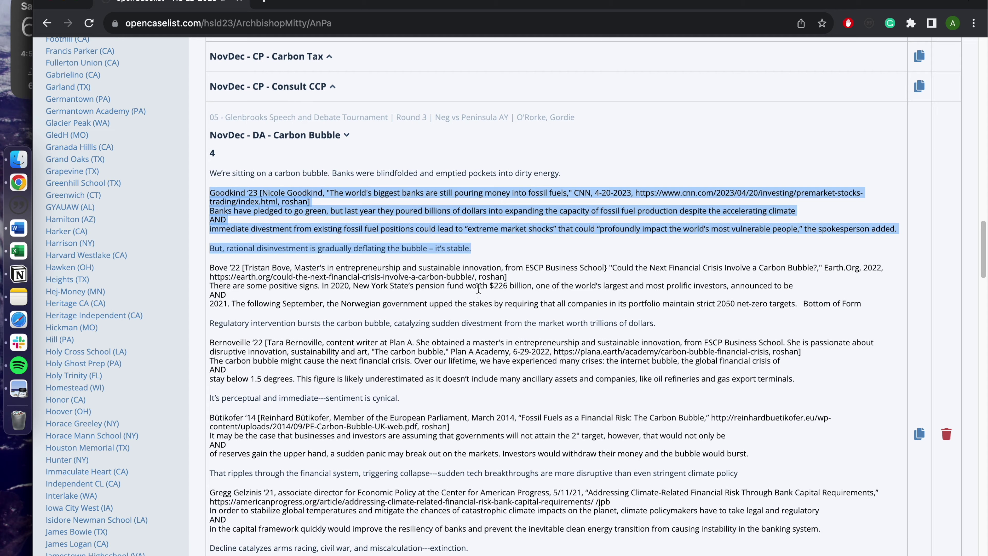
{"action": "left_click", "coordinate": [481, 257]}
{"action": "left_click_drag", "start_coordinate": [202, 191], "coordinate": [501, 249]}
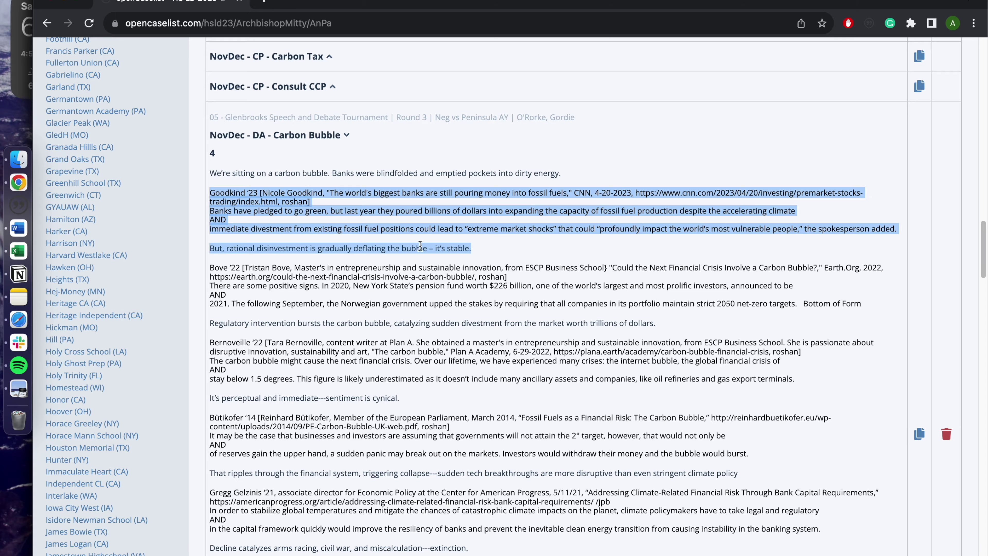
{"action": "left_click", "coordinate": [217, 190]}
{"action": "left_click_drag", "start_coordinate": [210, 229], "coordinate": [896, 228]}
{"action": "left_click_drag", "start_coordinate": [472, 249], "coordinate": [210, 249]}
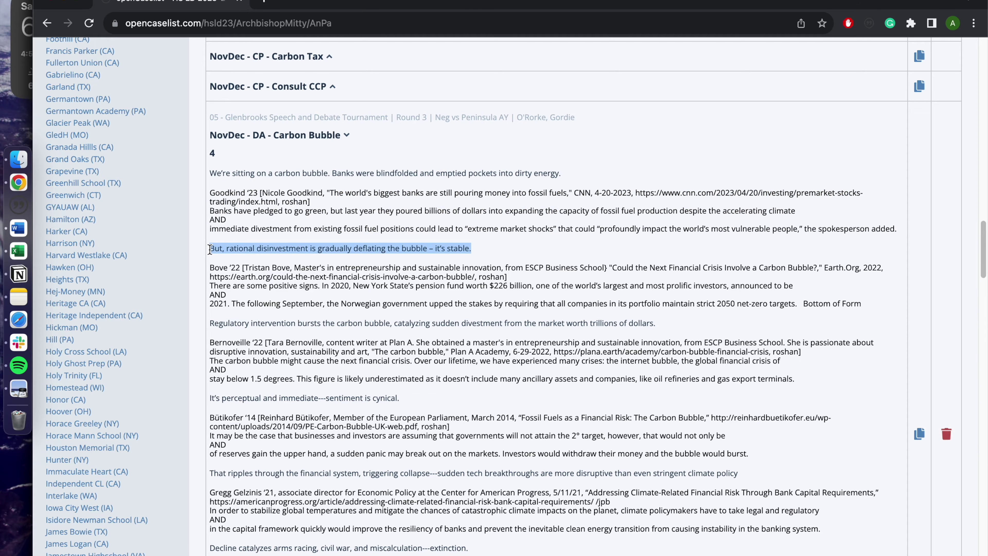
{"action": "left_click", "coordinate": [210, 249]}
Select the Carbon Bubble card text up through its cites.
{"action": "scroll", "coordinate": [269, 233], "scroll_direction": "down", "scroll_amount": 6}
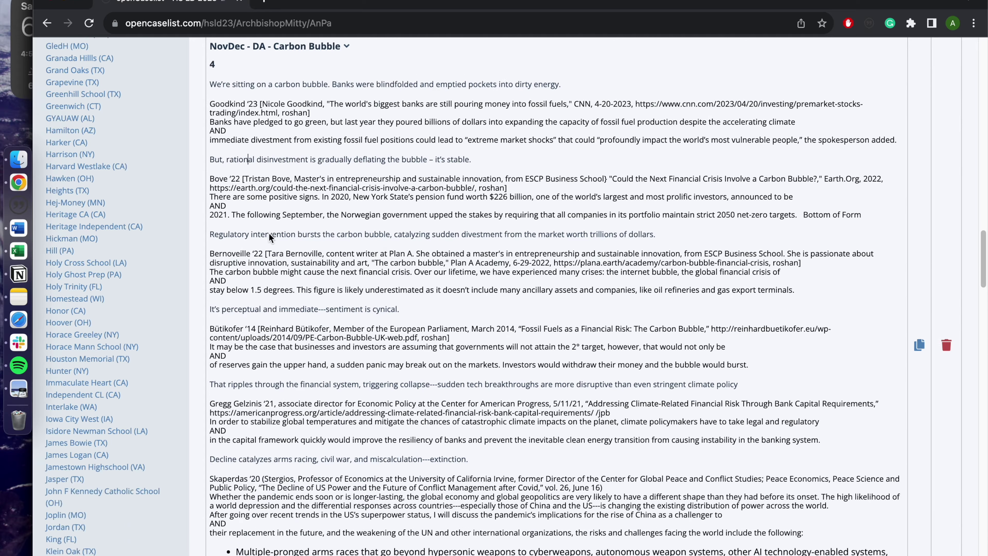
{"action": "scroll", "coordinate": [269, 233], "scroll_direction": "up", "scroll_amount": 1}
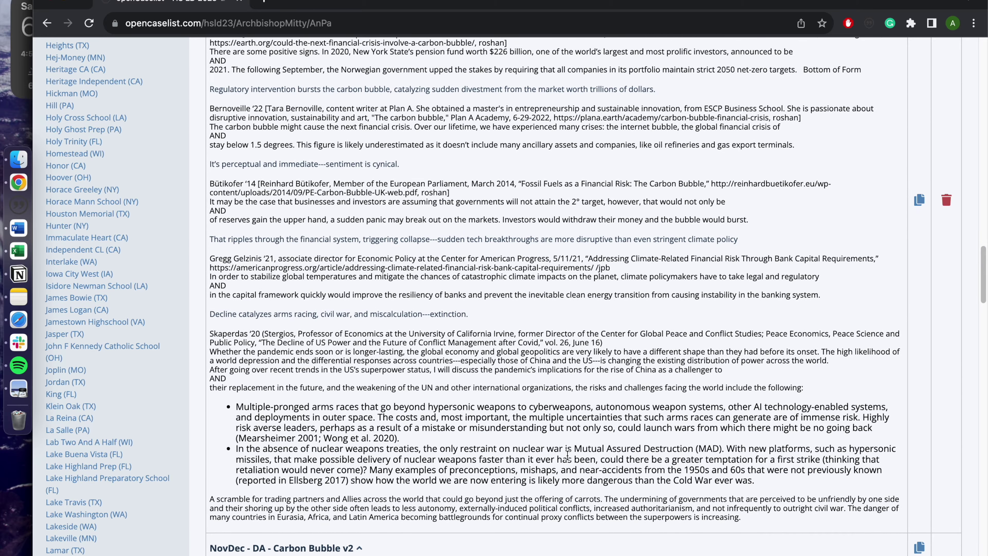
{"action": "left_click_drag", "start_coordinate": [766, 527], "coordinate": [305, 322]}
{"action": "scroll", "coordinate": [304, 321], "scroll_direction": "down", "scroll_amount": 15}
{"action": "scroll", "coordinate": [296, 375], "scroll_direction": "up", "scroll_amount": 2}
{"action": "scroll", "coordinate": [296, 375], "scroll_direction": "up", "scroll_amount": 2}
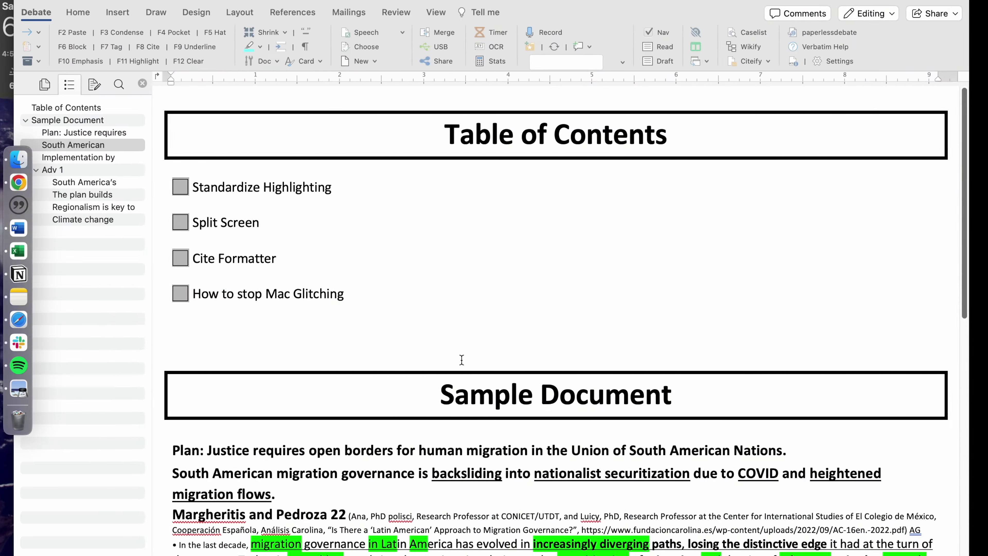
Select the Margheritis and Bernoville card text on OpenCaselist for comparison.
{"action": "scroll", "coordinate": [462, 360], "scroll_direction": "down", "scroll_amount": 7}
{"action": "left_click_drag", "start_coordinate": [736, 447], "coordinate": [206, 244]}
{"action": "left_click", "coordinate": [202, 314]}
{"action": "left_click_drag", "start_coordinate": [191, 280], "coordinate": [723, 442]}
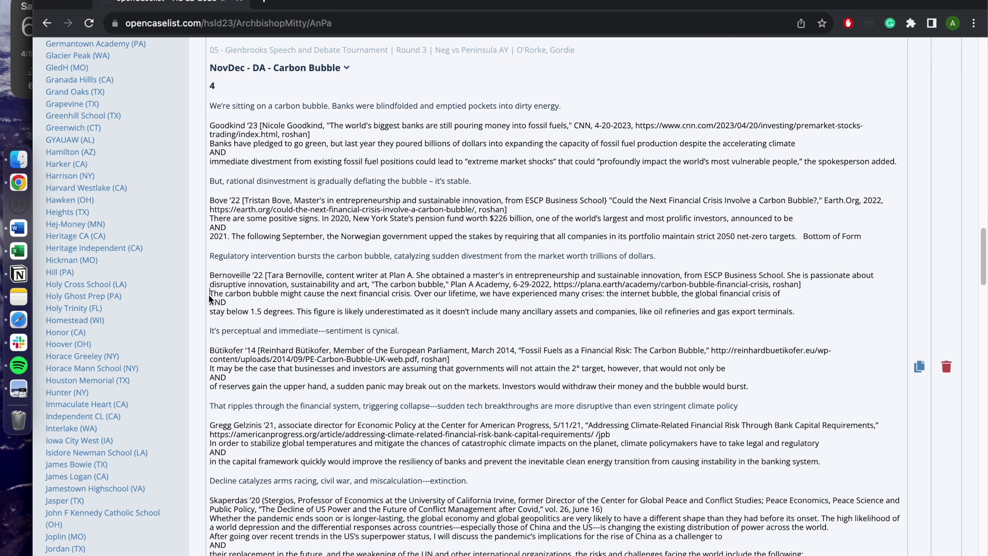
{"action": "left_click_drag", "start_coordinate": [210, 295], "coordinate": [382, 327]}
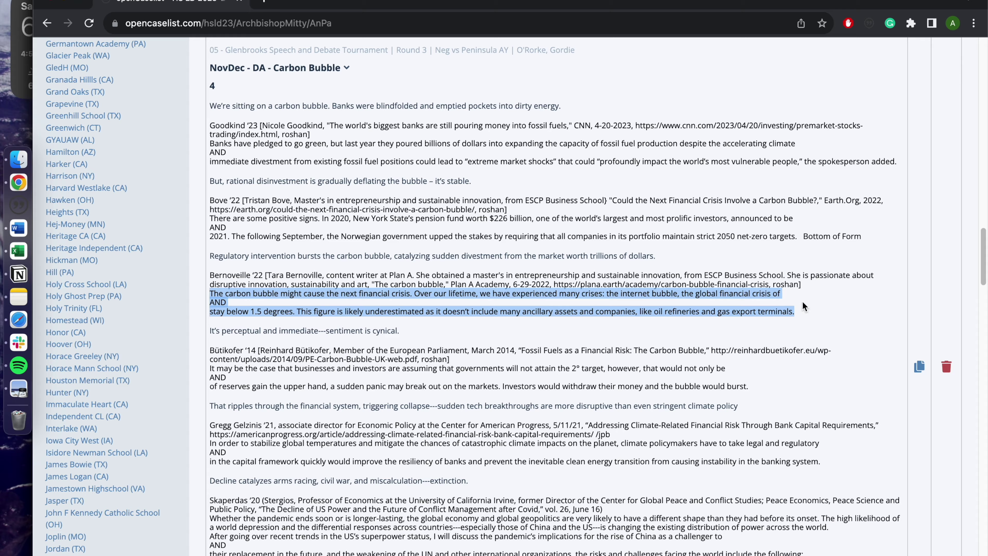
{"action": "left_click_drag", "start_coordinate": [782, 294], "coordinate": [661, 313]}
{"action": "left_click", "coordinate": [661, 313]}
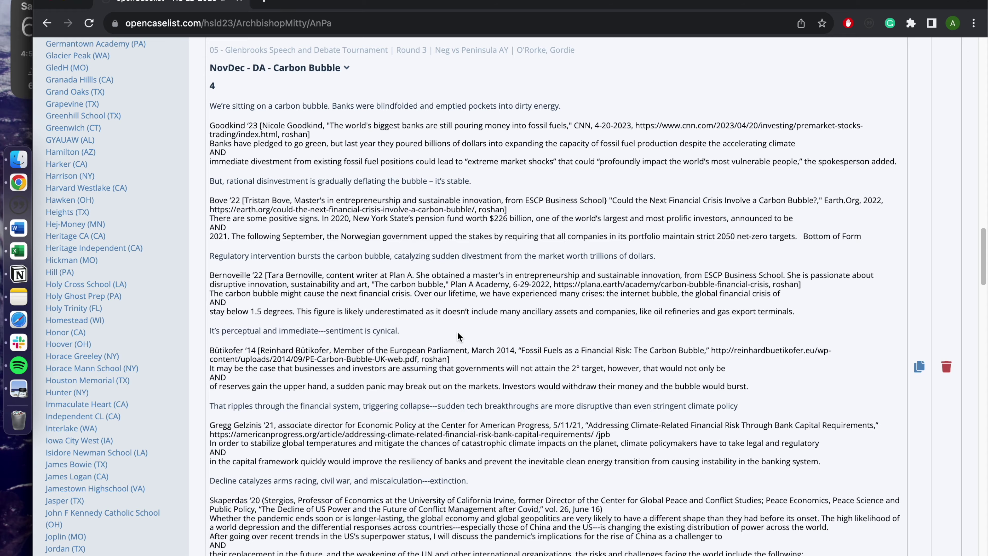
Back in Word, convert the sample document into wiki-ready markdown with Citeify/Wikify.
{"action": "key", "text": "ctrl+Left"}
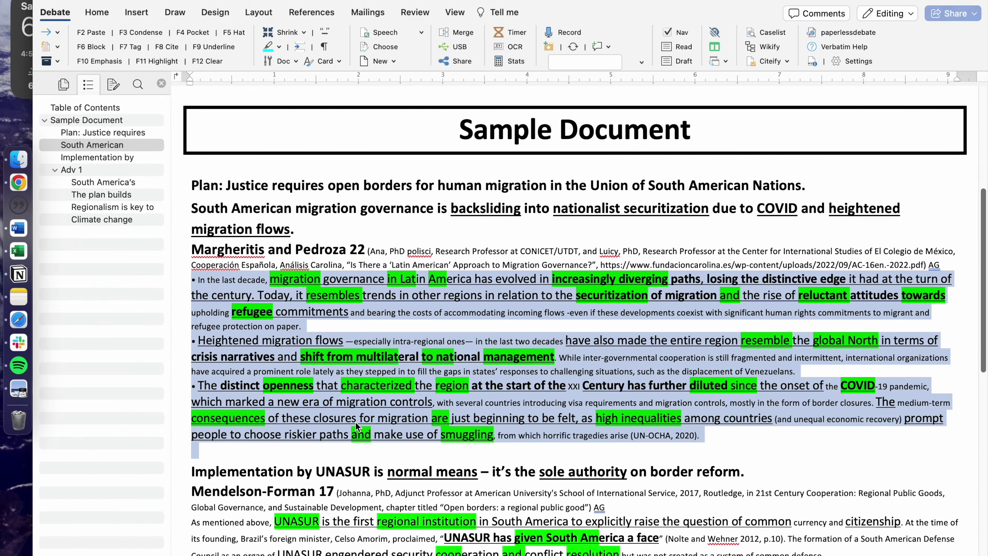
{"action": "left_click", "coordinate": [630, 217]}
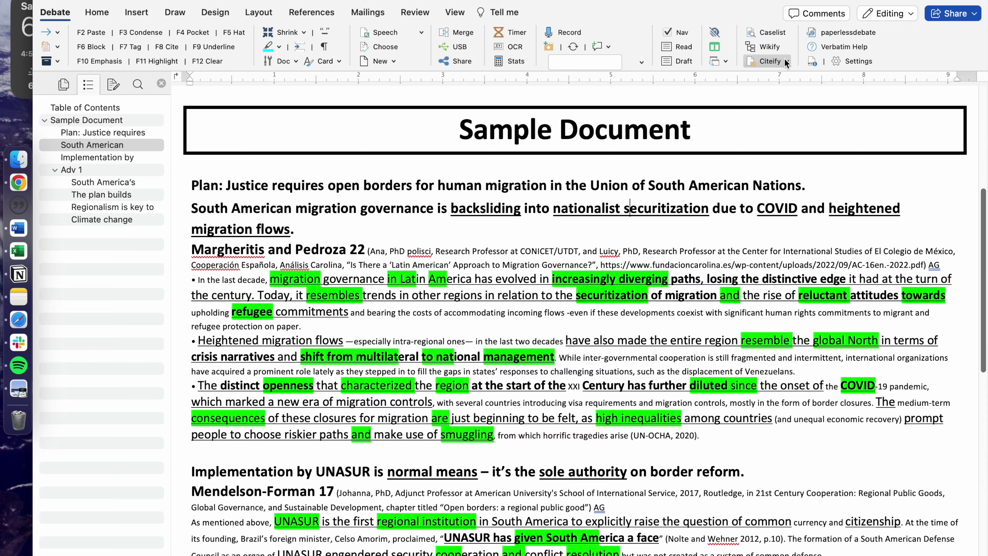
{"action": "left_click", "coordinate": [765, 47]}
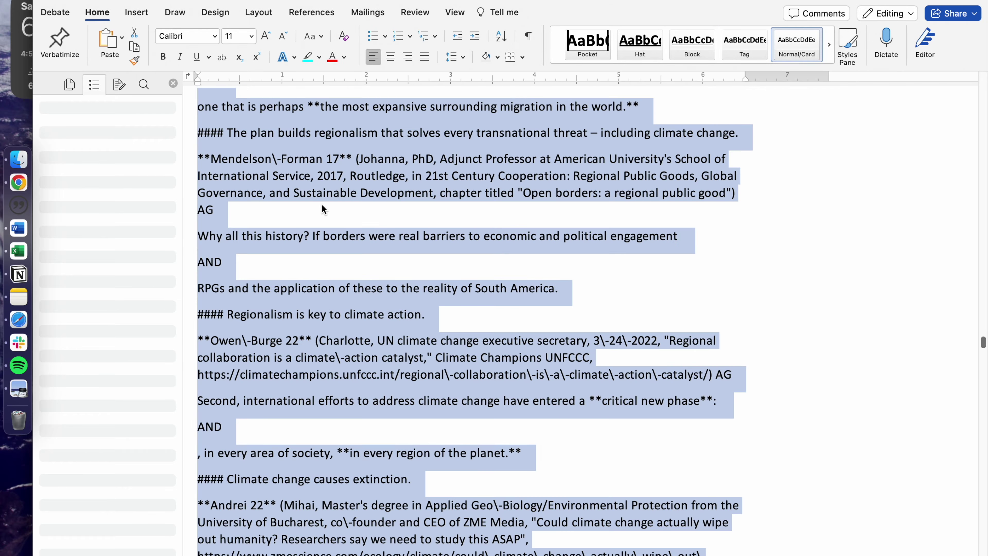
{"action": "scroll", "coordinate": [323, 209], "scroll_direction": "up", "scroll_amount": 15}
Bring up the markdown Document3 window and select all of its text.
{"action": "key", "text": "ctrl+Up"}
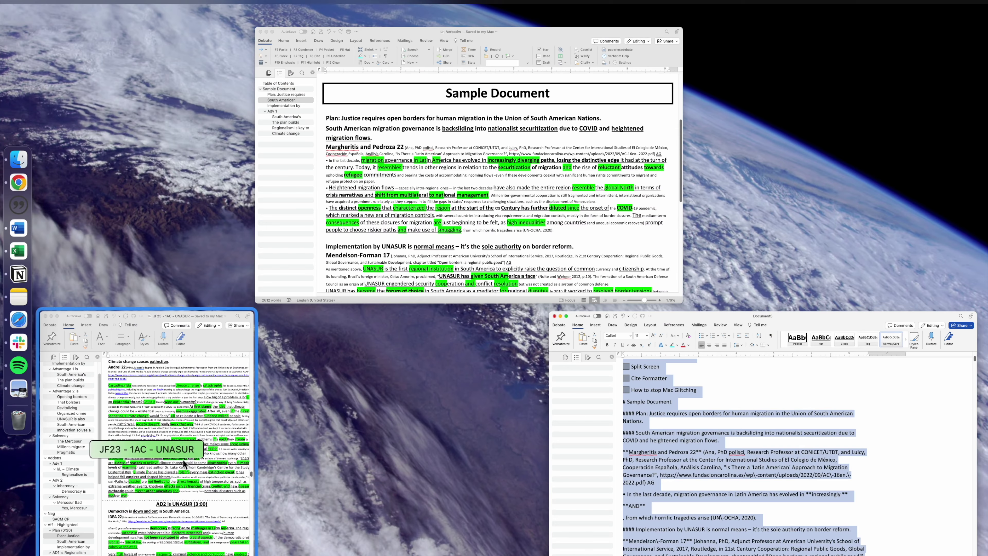
{"action": "left_click", "coordinate": [763, 455]}
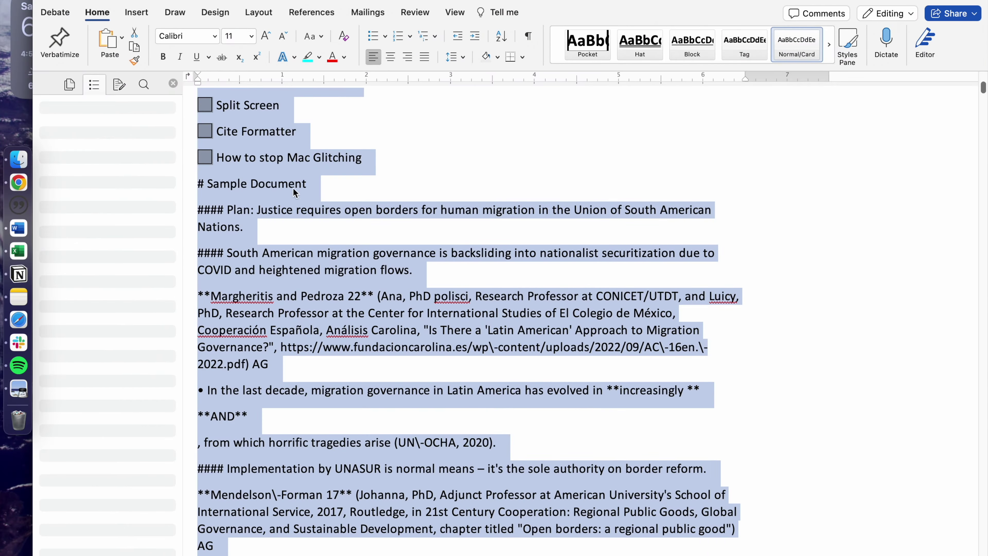
{"action": "scroll", "coordinate": [294, 197], "scroll_direction": "up", "scroll_amount": 2}
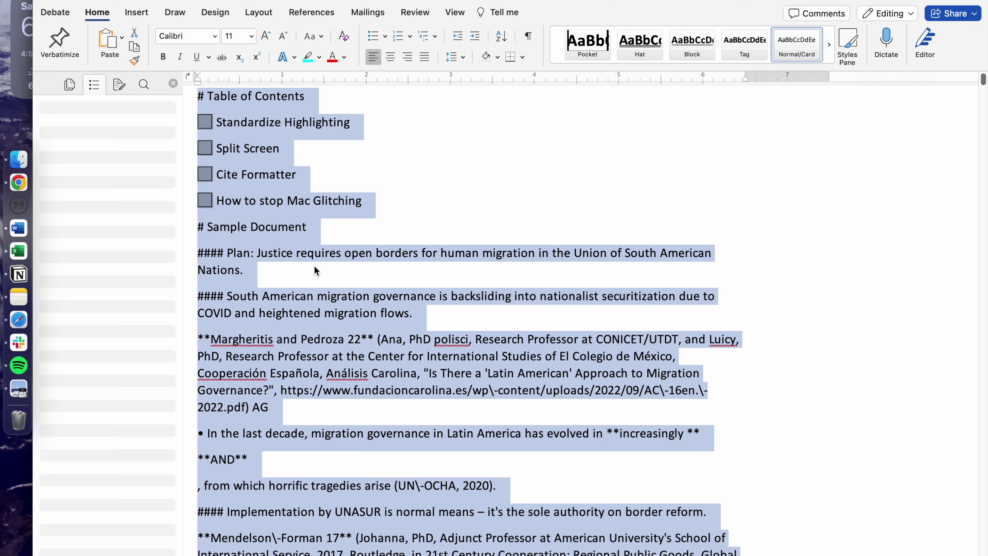
{"action": "left_click", "coordinate": [278, 254]}
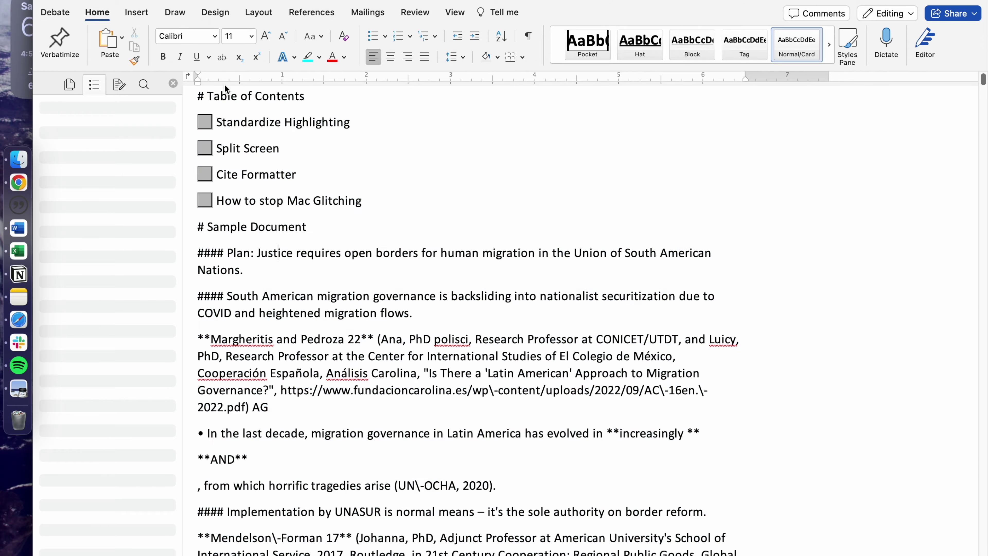
{"action": "key", "text": "super+a"}
{"action": "scroll", "coordinate": [211, 96], "scroll_direction": "down", "scroll_amount": 20}
{"action": "scroll", "coordinate": [211, 96], "scroll_direction": "down", "scroll_amount": 5}
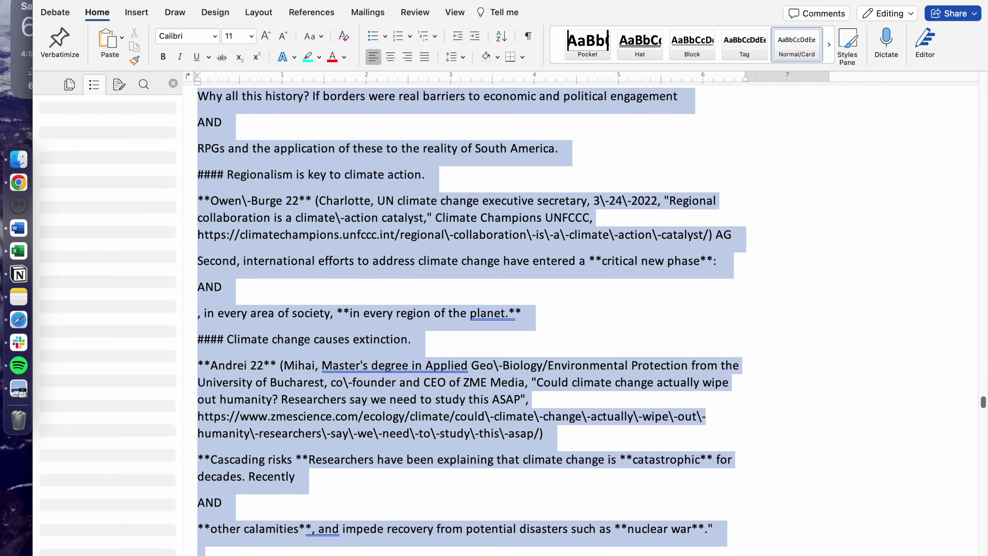
Copy the markdown and open a new Add Cite form on the caselist page.
{"action": "key", "text": "ctrl+Right"}
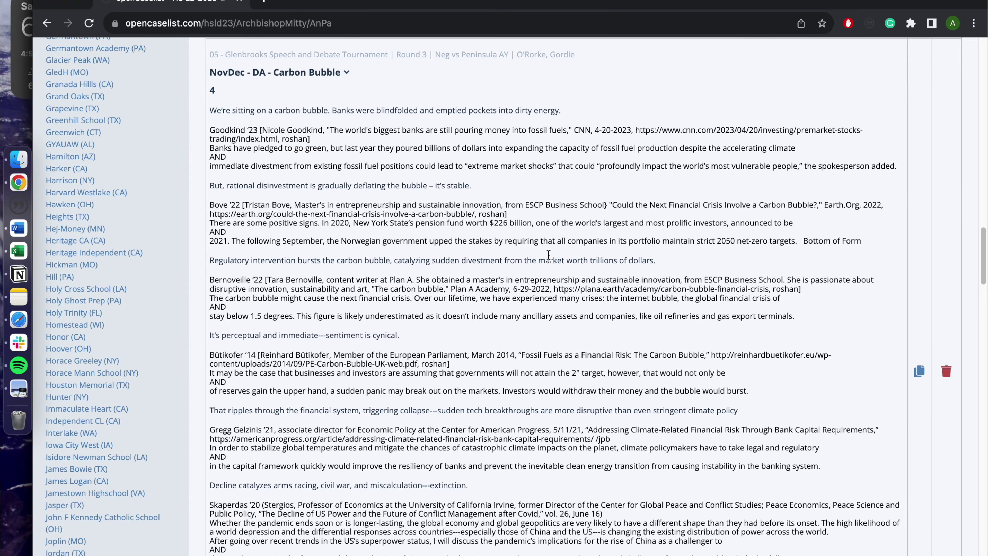
{"action": "scroll", "coordinate": [548, 255], "scroll_direction": "up", "scroll_amount": 15}
{"action": "scroll", "coordinate": [711, 222], "scroll_direction": "down", "scroll_amount": 10}
{"action": "left_click", "coordinate": [935, 152]}
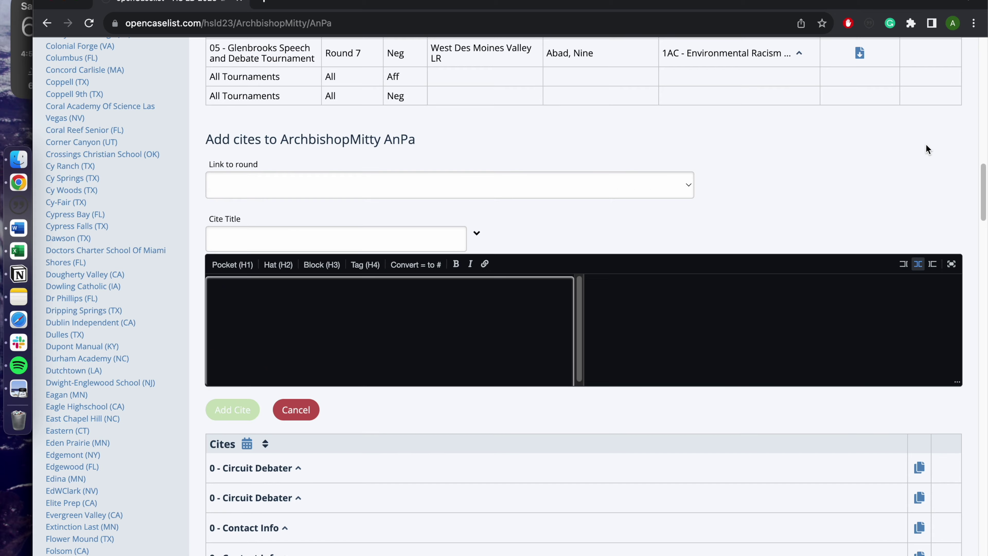
Enter a placeholder cite title and paste the copied markdown into the editor.
{"action": "left_click", "coordinate": [315, 234]}
{"action": "type", "text": "a"}
{"action": "left_click", "coordinate": [295, 296]}
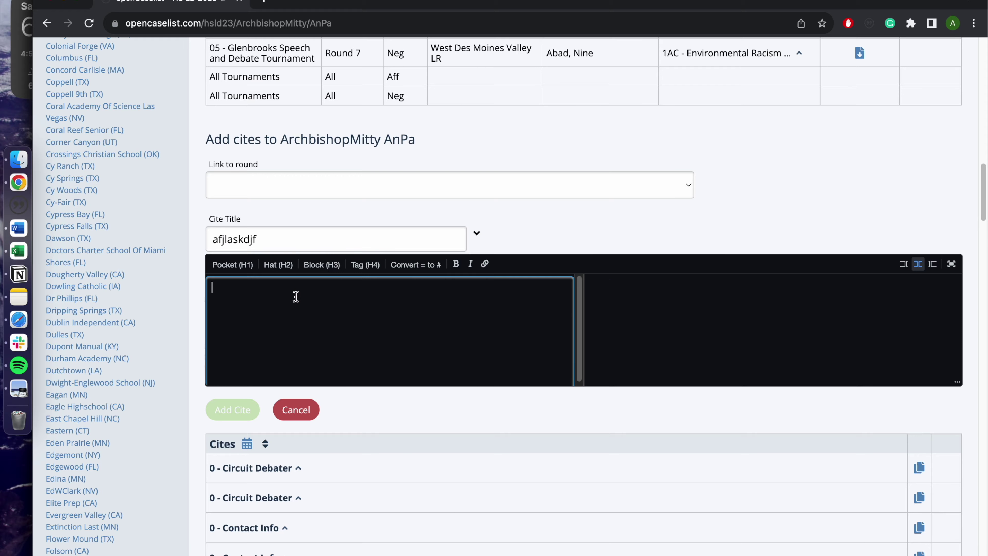
{"action": "key", "text": "ctrl+v"}
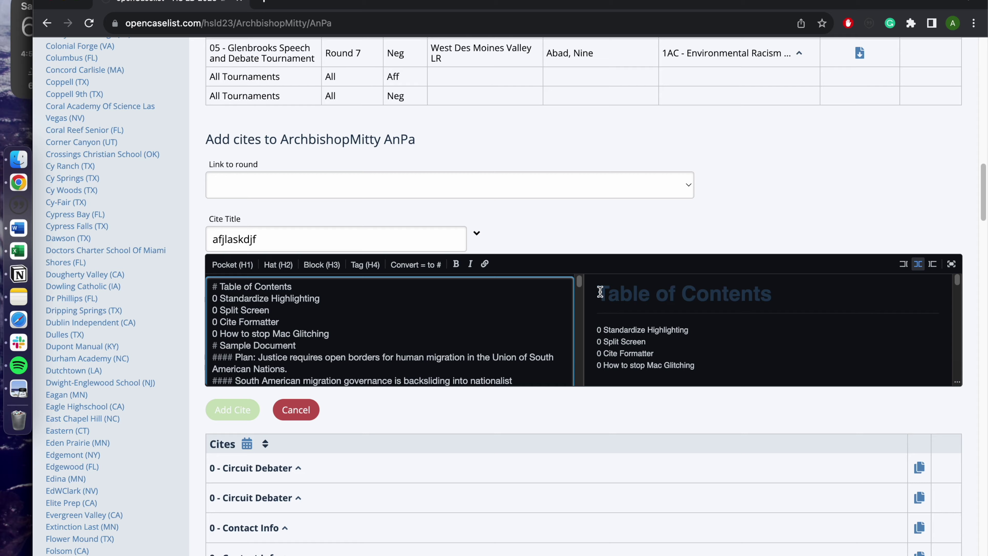
Inspect the preview's Table of Contents heading and the Latin America migration governance line.
{"action": "left_click_drag", "start_coordinate": [599, 292], "coordinate": [811, 296]}
{"action": "left_click", "coordinate": [610, 297]}
{"action": "left_click_drag", "start_coordinate": [599, 293], "coordinate": [796, 298]}
{"action": "scroll", "coordinate": [686, 348], "scroll_direction": "down", "scroll_amount": 5}
{"action": "scroll", "coordinate": [684, 346], "scroll_direction": "down", "scroll_amount": 4}
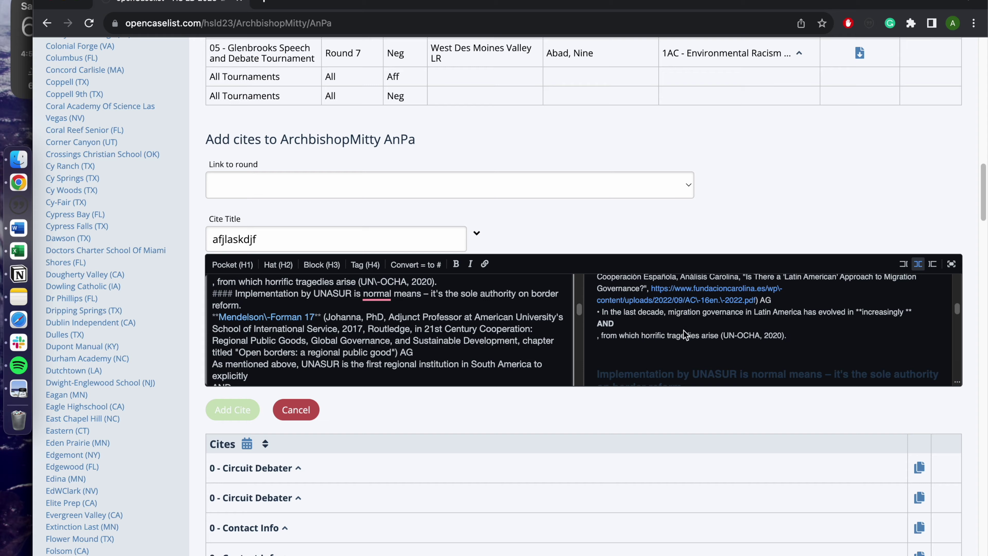
{"action": "left_click_drag", "start_coordinate": [602, 312], "coordinate": [594, 335]}
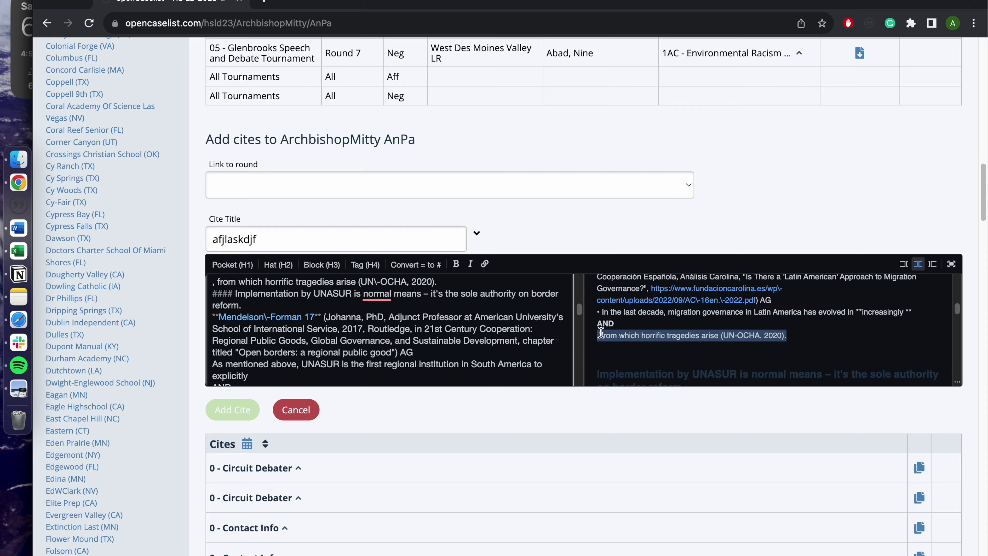
{"action": "scroll", "coordinate": [505, 325], "scroll_direction": "down", "scroll_amount": 3}
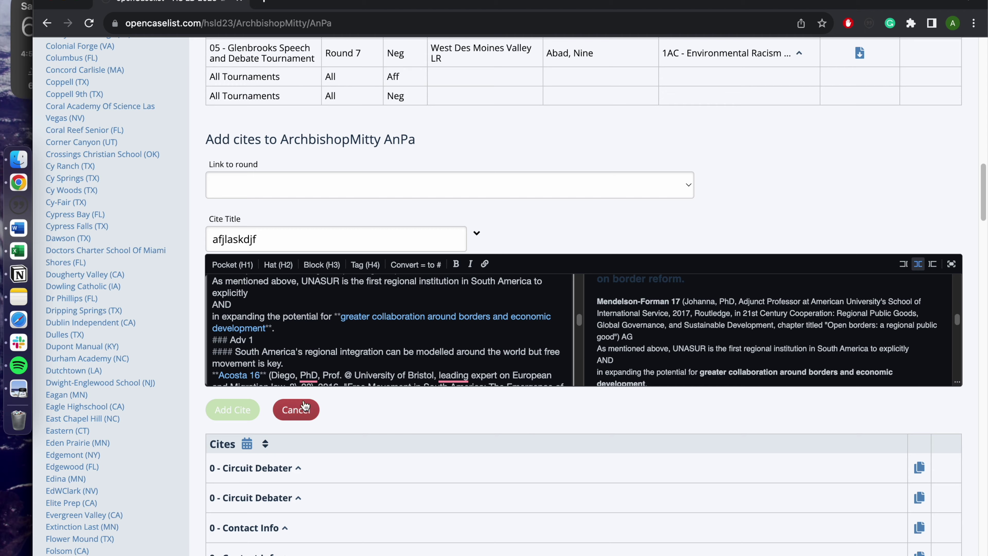
{"action": "scroll", "coordinate": [646, 332], "scroll_direction": "up", "scroll_amount": 15}
{"action": "scroll", "coordinate": [646, 332], "scroll_direction": "up", "scroll_amount": 10}
{"action": "scroll", "coordinate": [646, 332], "scroll_direction": "down", "scroll_amount": 12}
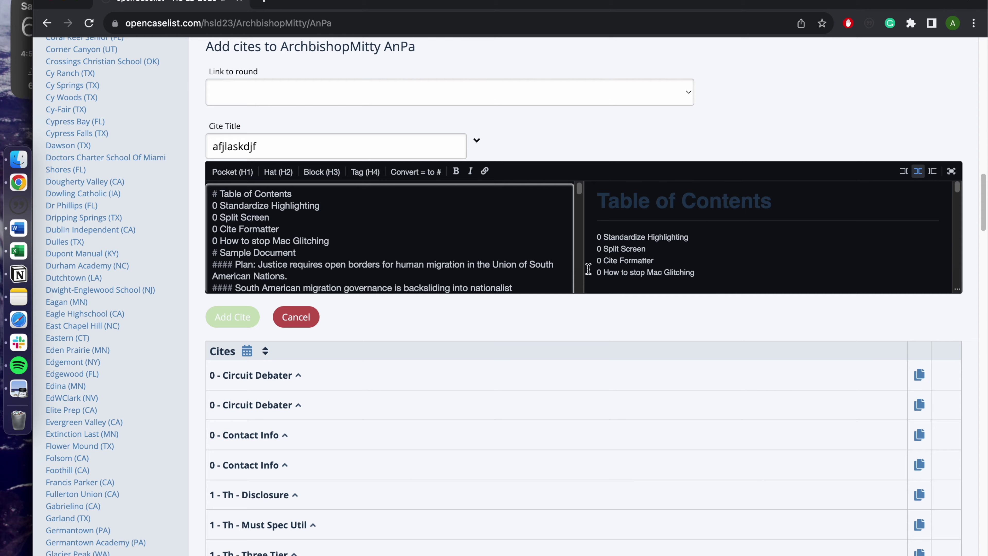
Cancel the cite form and return to Word with the markdown text selected.
{"action": "left_click", "coordinate": [296, 317]}
{"action": "scroll", "coordinate": [367, 340], "scroll_direction": "up", "scroll_amount": 1}
{"action": "key", "text": "ctrl+Left"}
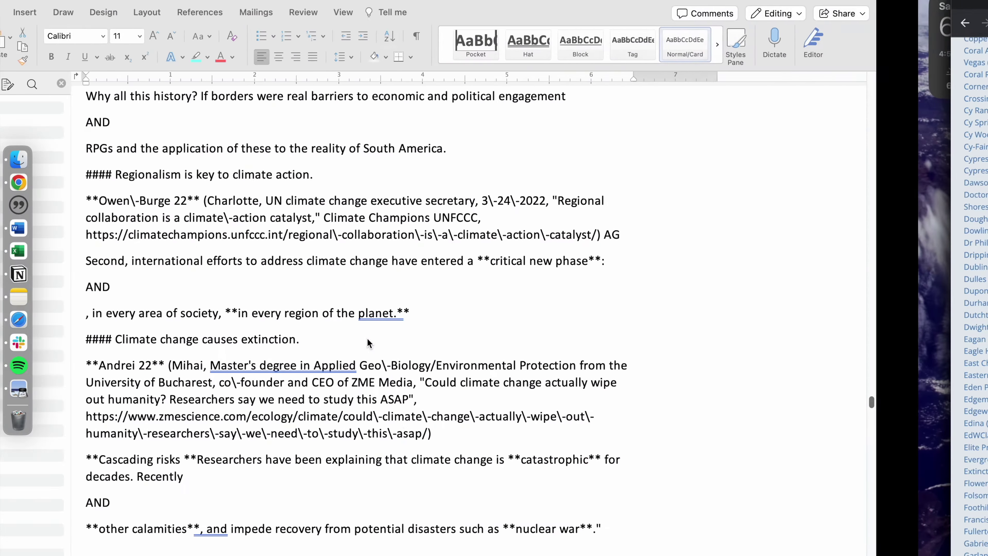
{"action": "key", "text": "super+a"}
Close Document3 without saving and bring the Sample Document window to the front.
{"action": "left_click", "coordinate": [45, 10]}
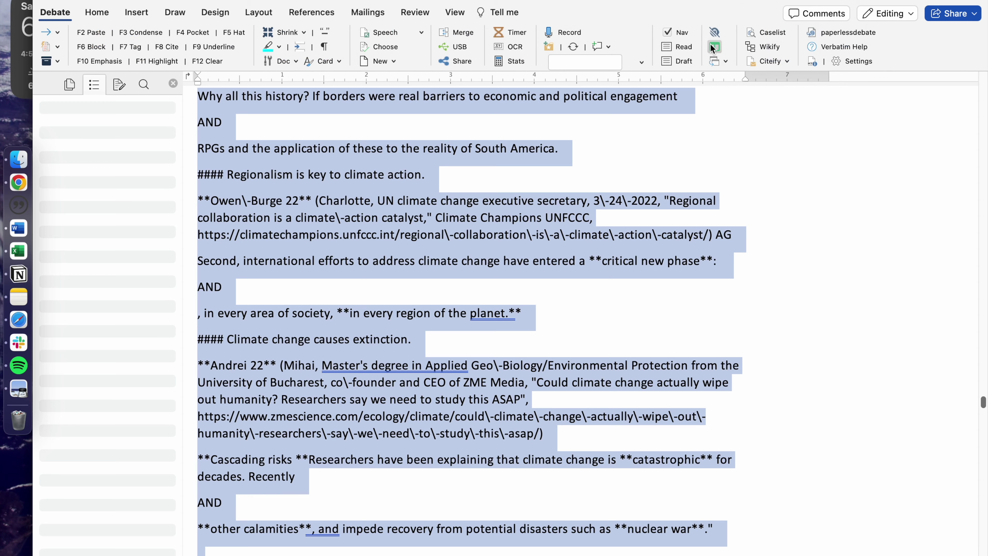
{"action": "key", "text": "super+w"}
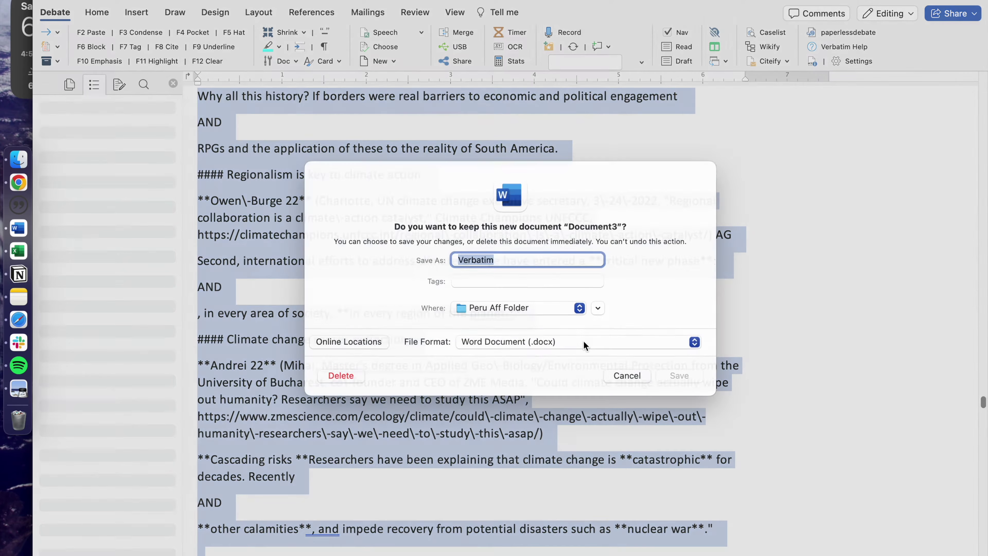
{"action": "left_click", "coordinate": [341, 386]}
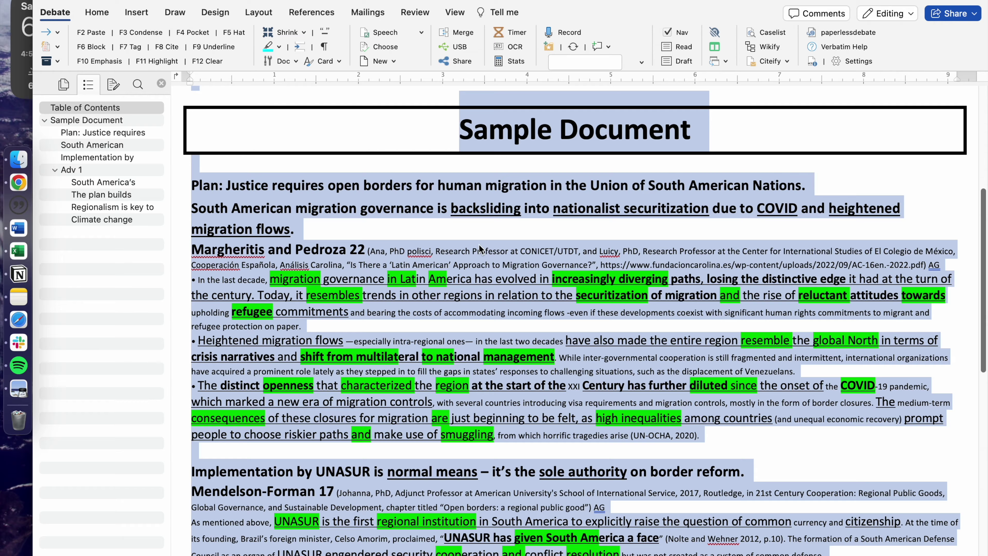
{"action": "left_click", "coordinate": [479, 245]}
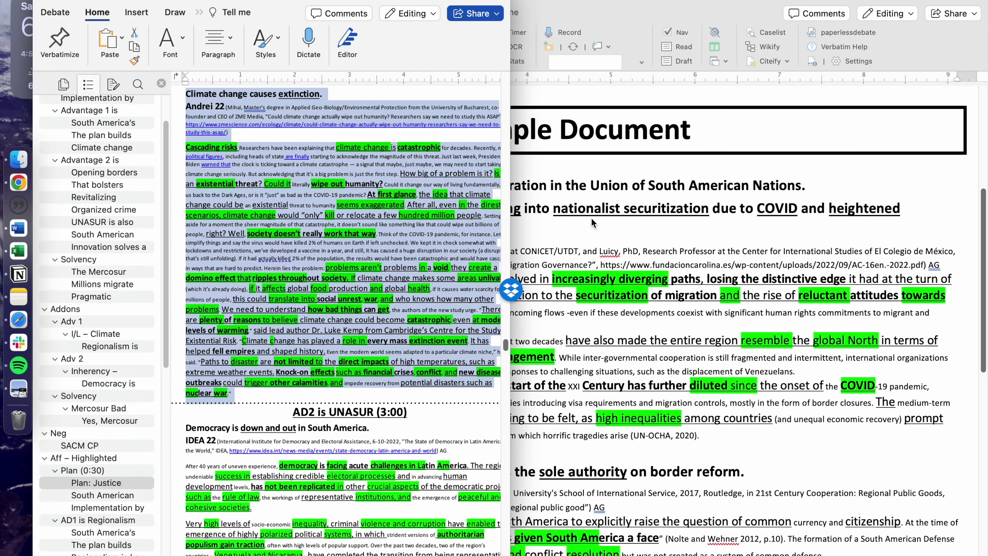
{"action": "left_click", "coordinate": [592, 223]}
{"action": "scroll", "coordinate": [190, 147], "scroll_direction": "up", "scroll_amount": 10}
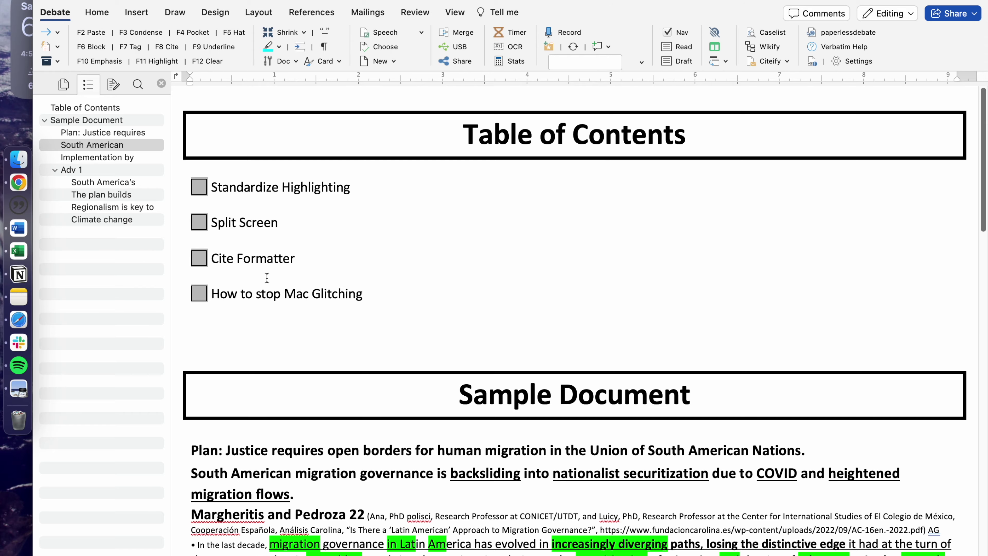
{"action": "scroll", "coordinate": [267, 277], "scroll_direction": "down", "scroll_amount": 2}
{"action": "scroll", "coordinate": [295, 265], "scroll_direction": "up", "scroll_amount": 2}
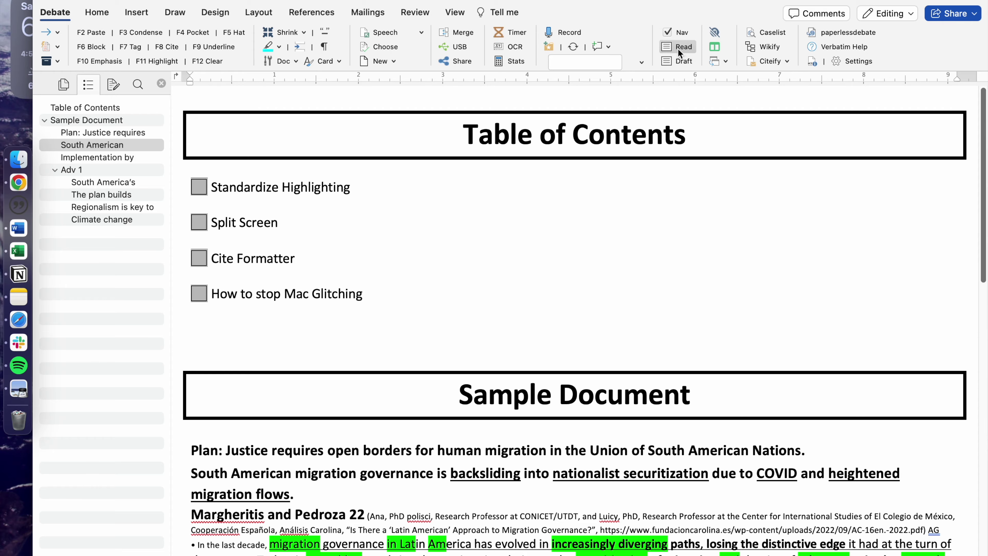
{"action": "scroll", "coordinate": [530, 327], "scroll_direction": "down", "scroll_amount": 1}
{"action": "scroll", "coordinate": [530, 327], "scroll_direction": "down", "scroll_amount": 5}
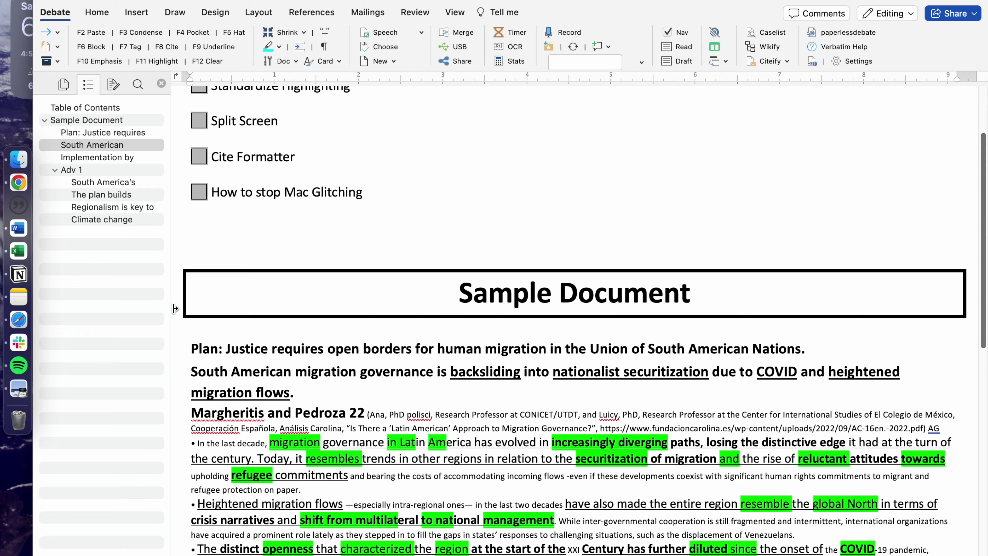
{"action": "scroll", "coordinate": [818, 286], "scroll_direction": "down", "scroll_amount": 20}
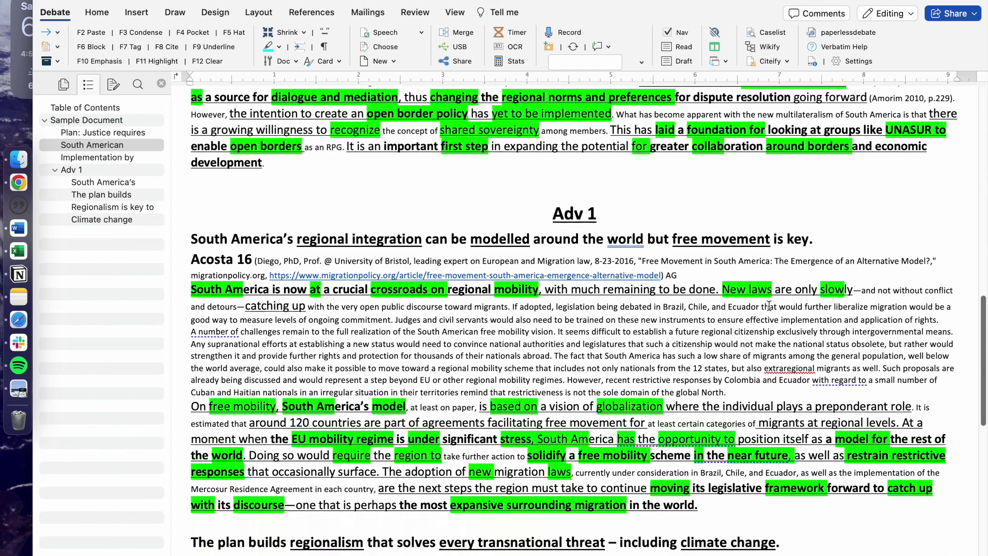
{"action": "scroll", "coordinate": [769, 306], "scroll_direction": "up", "scroll_amount": 20}
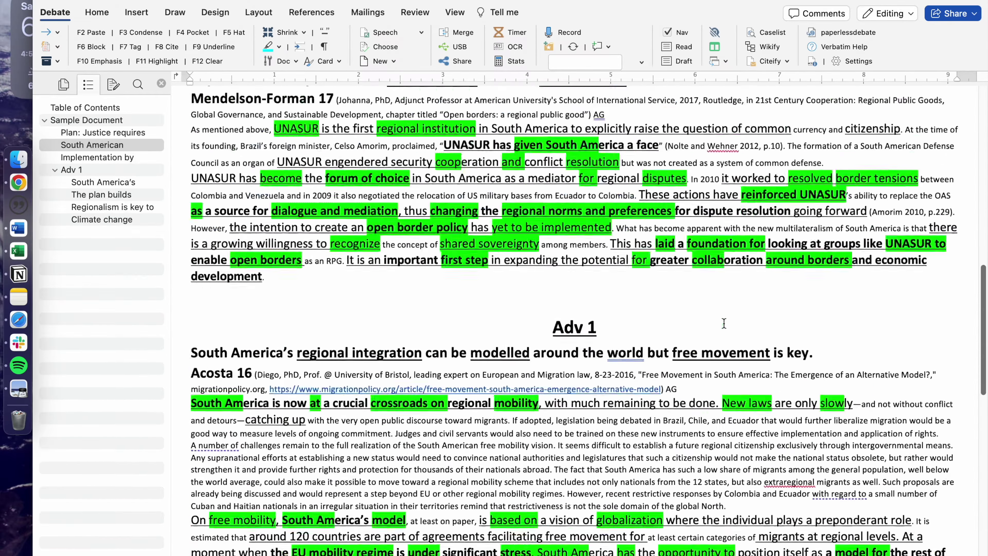
{"action": "scroll", "coordinate": [579, 326], "scroll_direction": "down", "scroll_amount": 20}
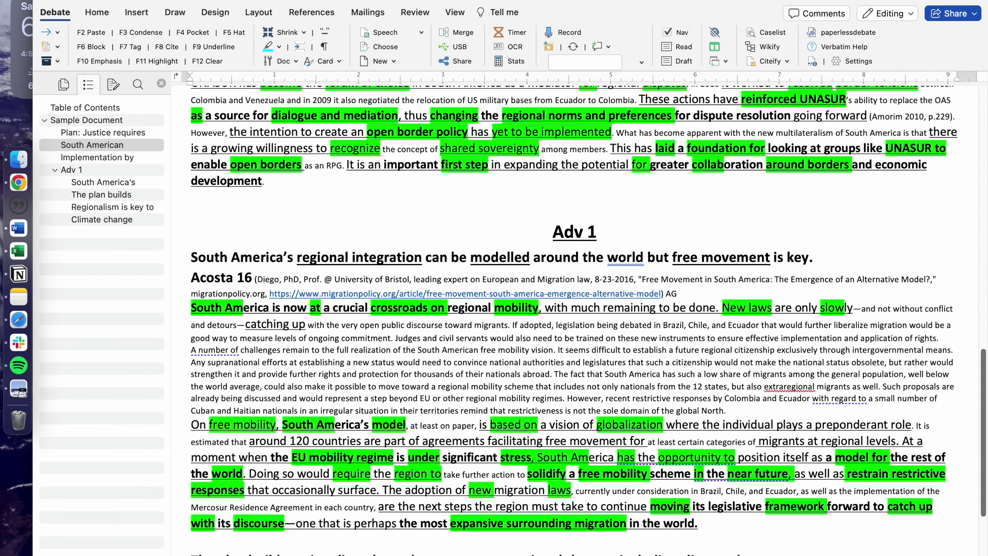
{"action": "scroll", "coordinate": [404, 446], "scroll_direction": "up", "scroll_amount": 20}
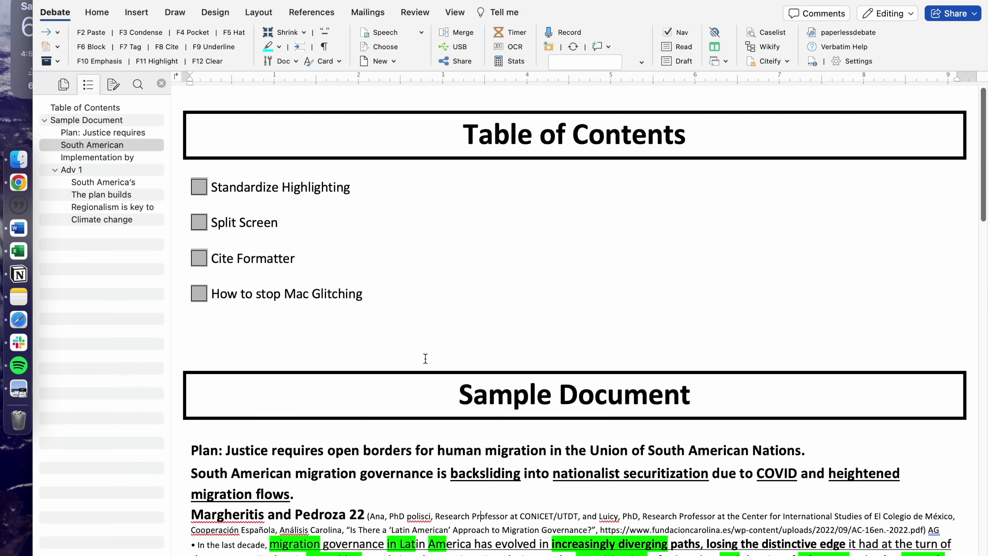
{"action": "scroll", "coordinate": [377, 342], "scroll_direction": "down", "scroll_amount": 20}
{"action": "scroll", "coordinate": [367, 336], "scroll_direction": "up", "scroll_amount": 5}
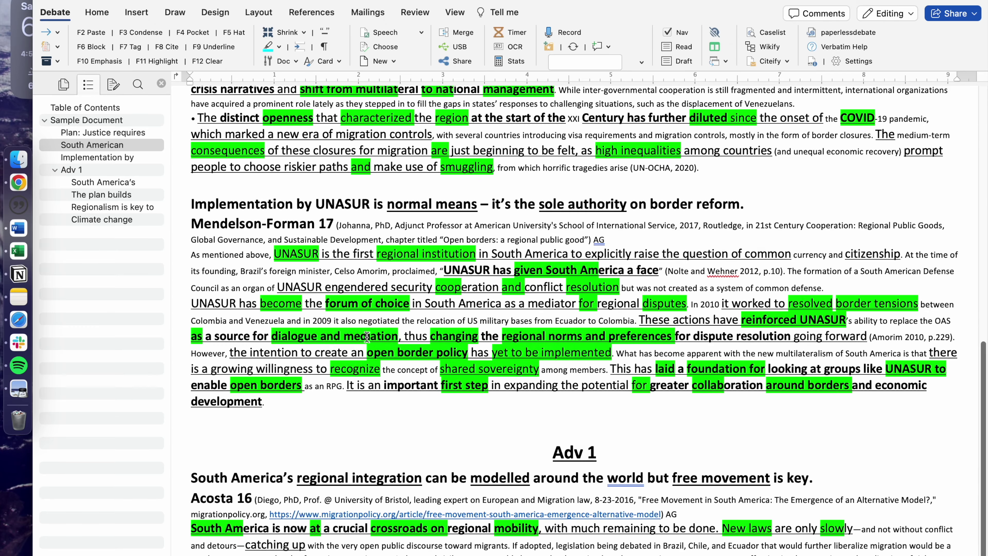
{"action": "scroll", "coordinate": [422, 434], "scroll_direction": "down", "scroll_amount": 20}
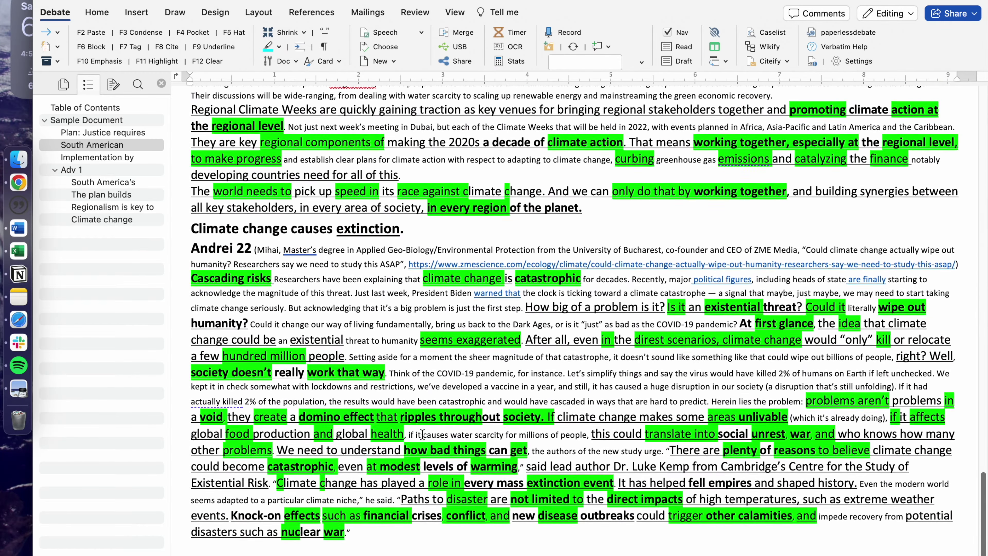
{"action": "scroll", "coordinate": [370, 390], "scroll_direction": "up", "scroll_amount": 20}
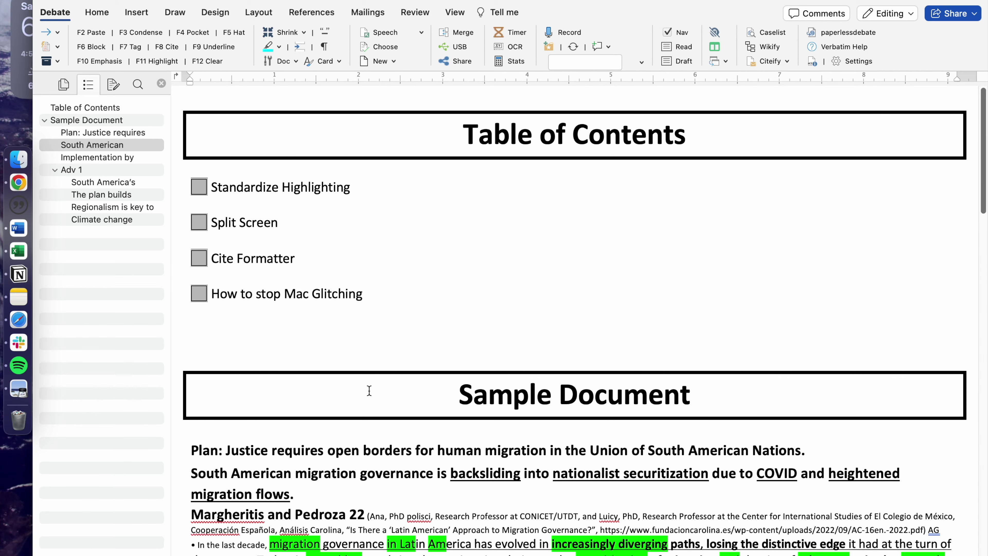
{"action": "scroll", "coordinate": [382, 329], "scroll_direction": "down", "scroll_amount": 15}
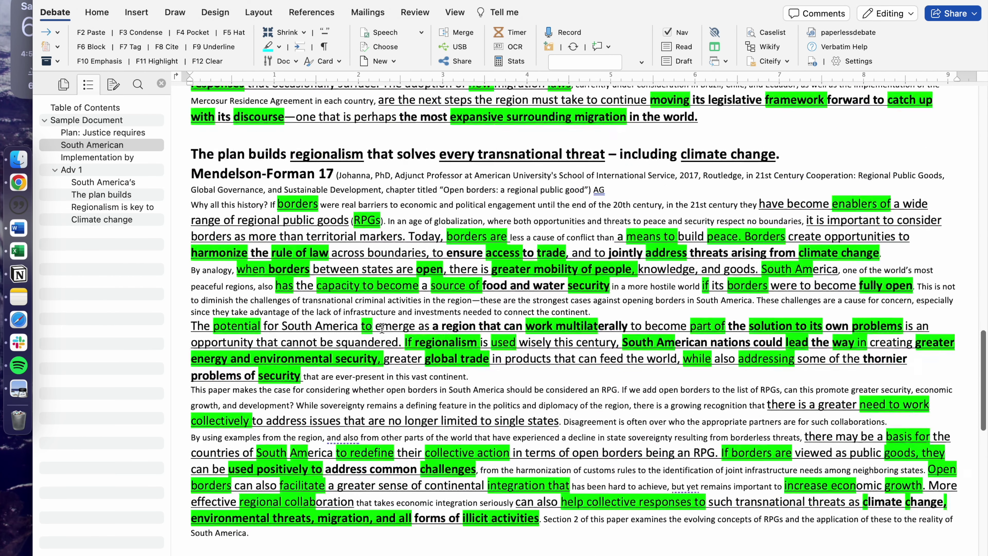
{"action": "scroll", "coordinate": [382, 328], "scroll_direction": "up", "scroll_amount": 15}
{"action": "scroll", "coordinate": [382, 328], "scroll_direction": "down", "scroll_amount": 15}
{"action": "scroll", "coordinate": [382, 329], "scroll_direction": "up", "scroll_amount": 15}
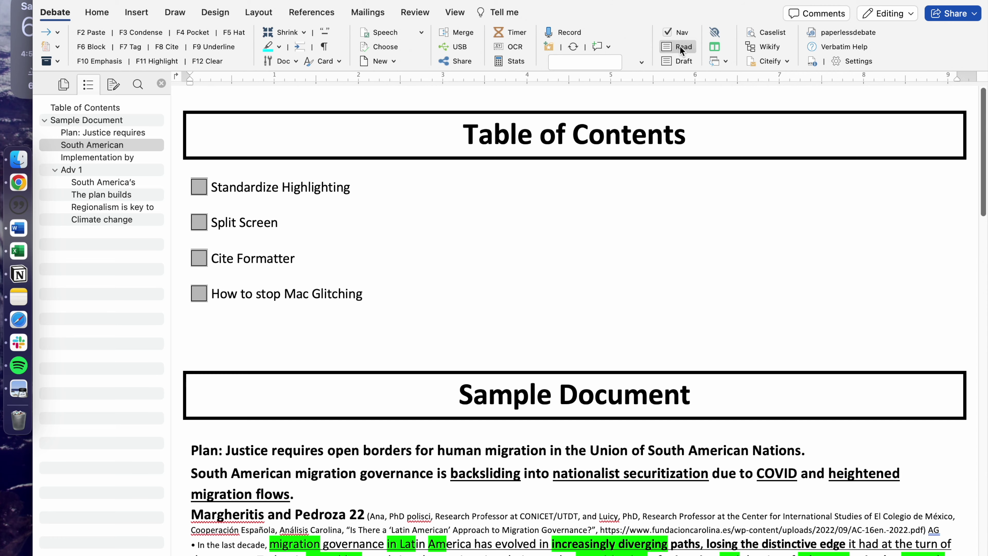
Switch the Sample Document to Draft view and scroll through the reflowed text.
{"action": "left_click", "coordinate": [681, 61]}
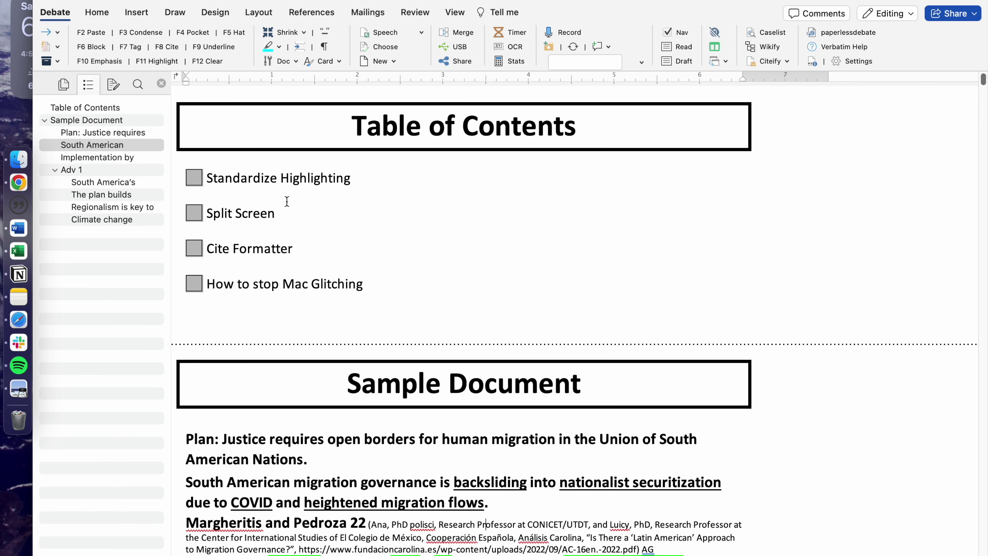
{"action": "scroll", "coordinate": [379, 410], "scroll_direction": "down", "scroll_amount": 5}
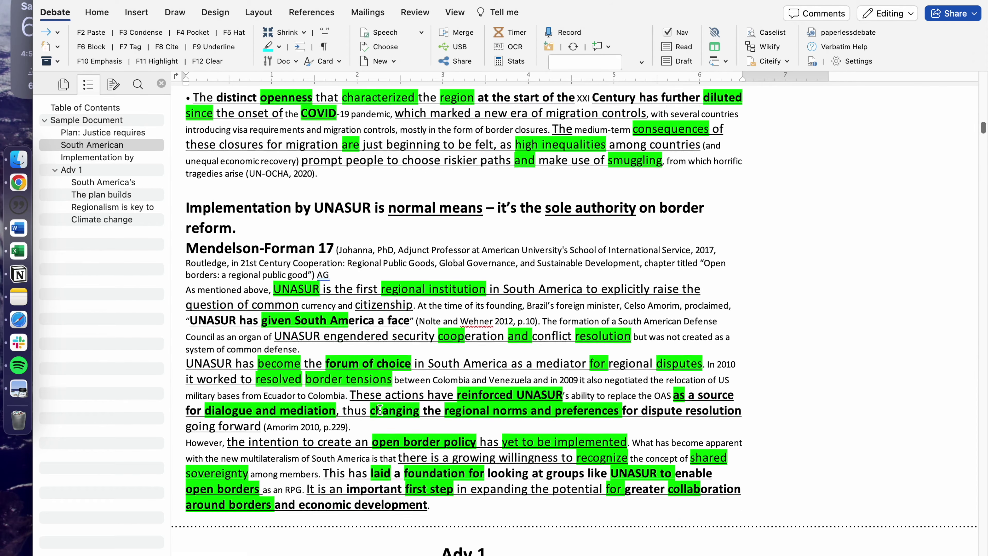
{"action": "scroll", "coordinate": [380, 409], "scroll_direction": "up", "scroll_amount": 5}
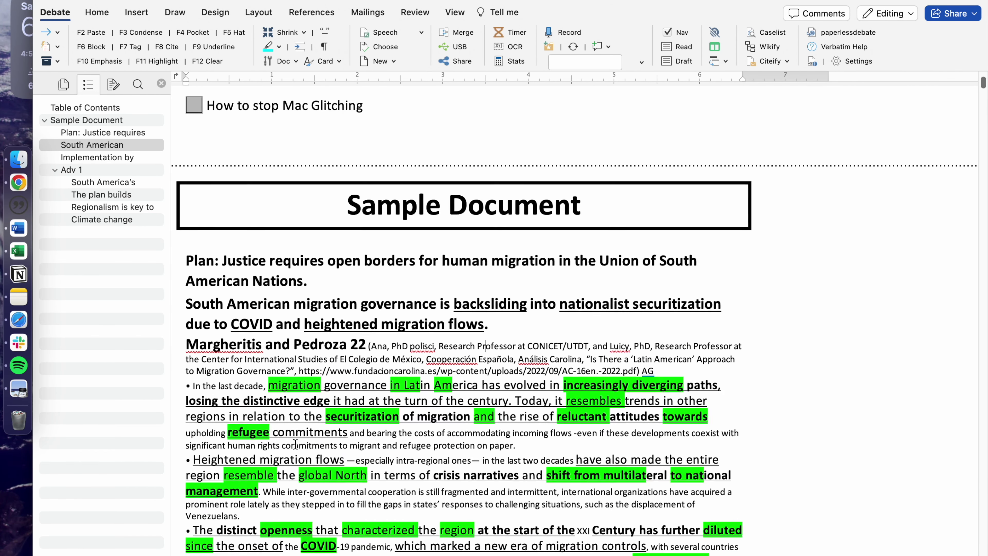